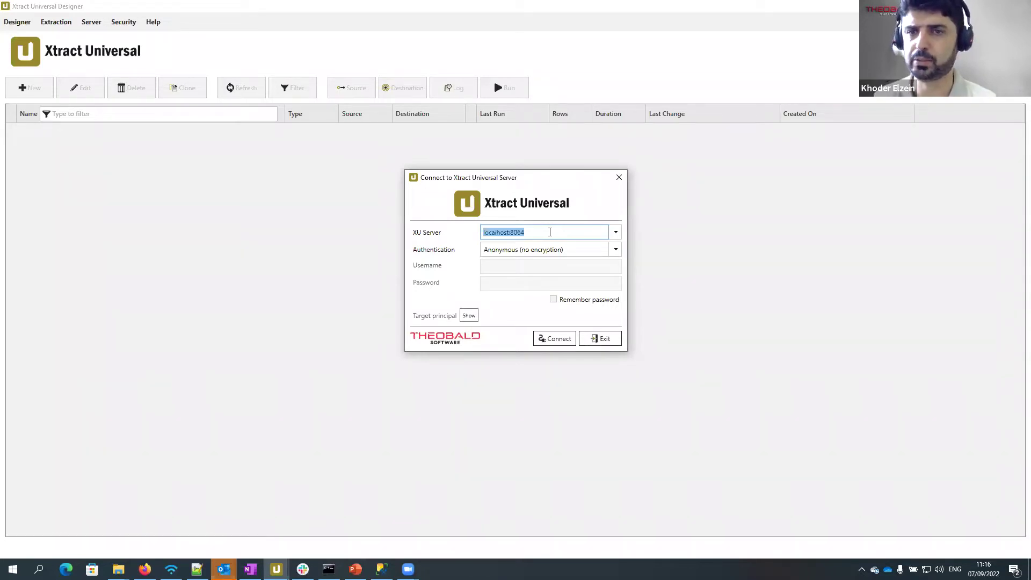
Connect to the Xtract Universal server localhost:8064 with Anonymous (no encryption) authentication
{"action": "left_click", "coordinate": [616, 233]}
{"action": "left_click", "coordinate": [616, 233]}
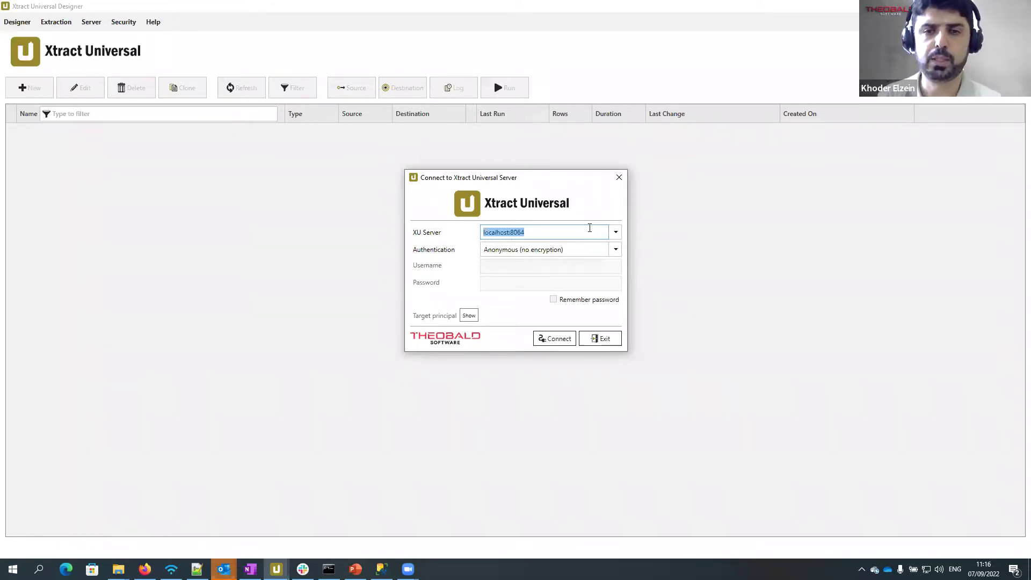
{"action": "left_click", "coordinate": [615, 250]}
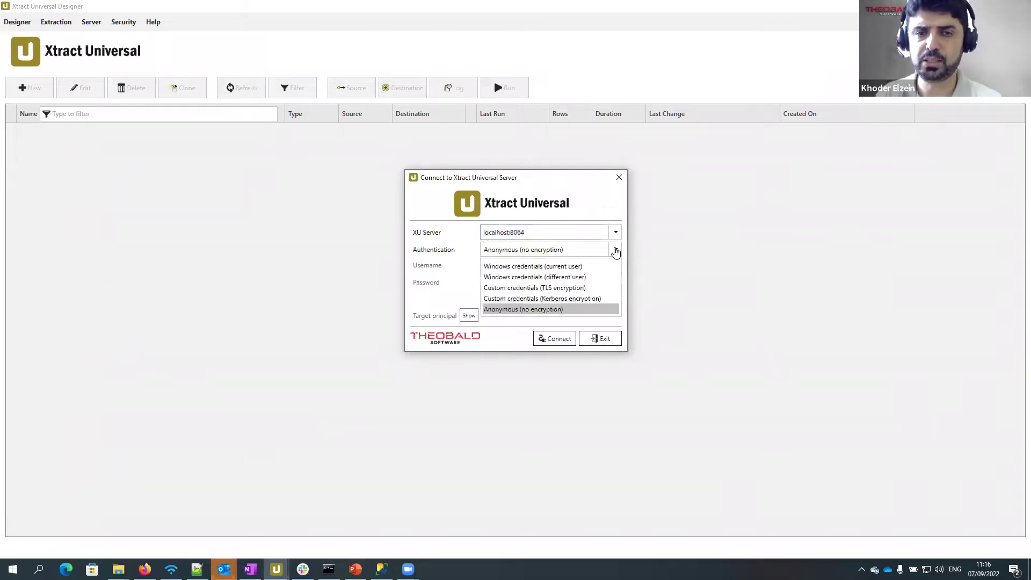
{"action": "left_click", "coordinate": [615, 251]}
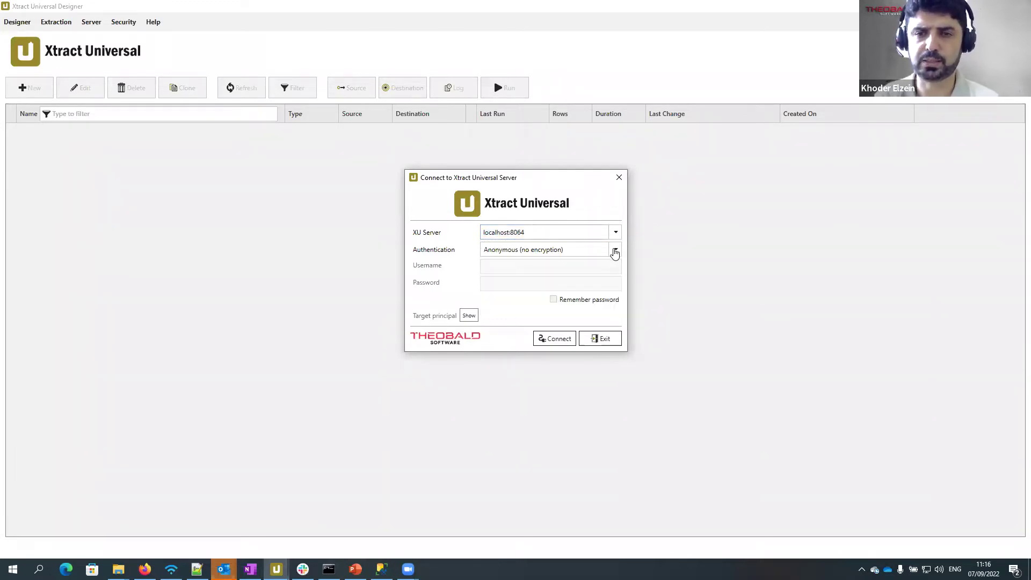
{"action": "left_click", "coordinate": [562, 343]}
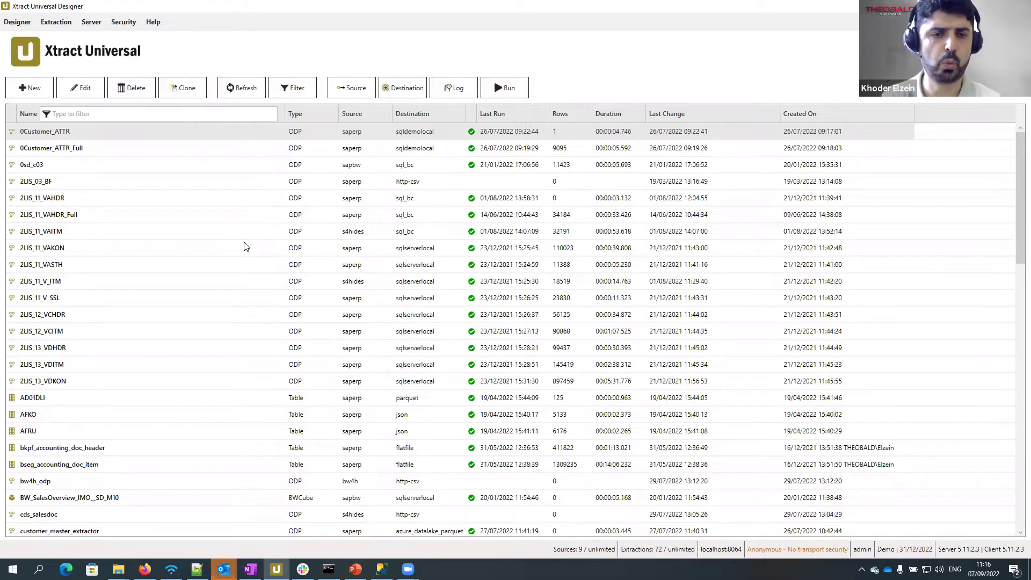
Open the server's source management and look through the list of defined SAP sources
{"action": "left_click", "coordinate": [92, 25]}
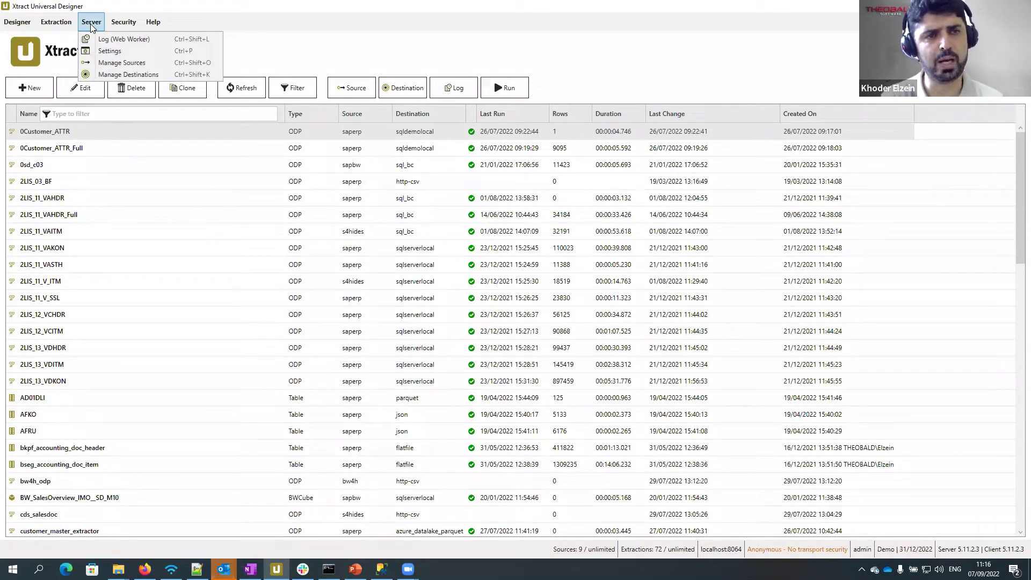
{"action": "left_click", "coordinate": [110, 63]}
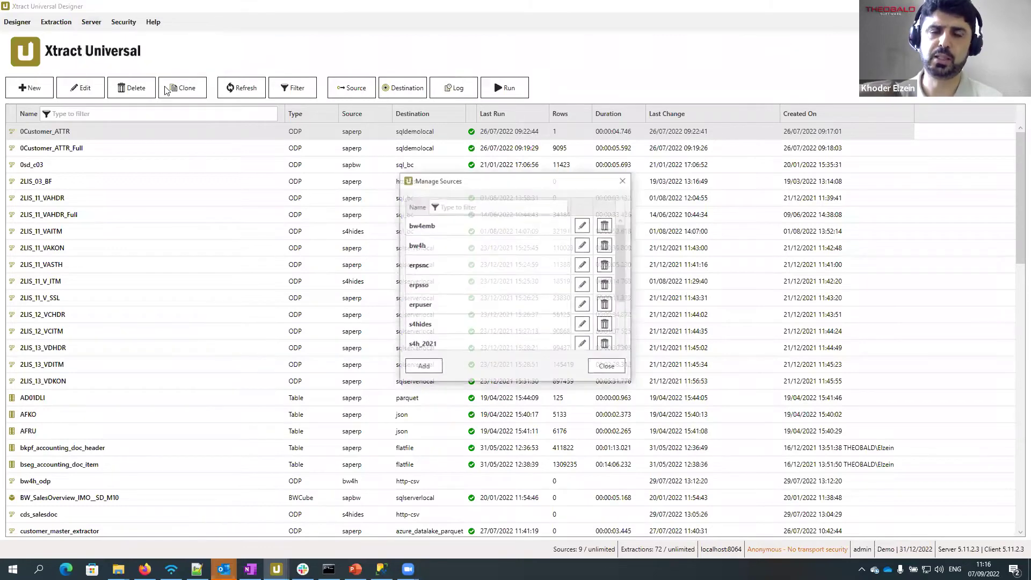
{"action": "left_click_drag", "start_coordinate": [452, 177], "coordinate": [450, 140]}
{"action": "scroll", "coordinate": [507, 281], "scroll_direction": "down", "scroll_amount": 1}
{"action": "scroll", "coordinate": [508, 281], "scroll_direction": "up", "scroll_amount": 1}
{"action": "scroll", "coordinate": [509, 283], "scroll_direction": "down", "scroll_amount": 1}
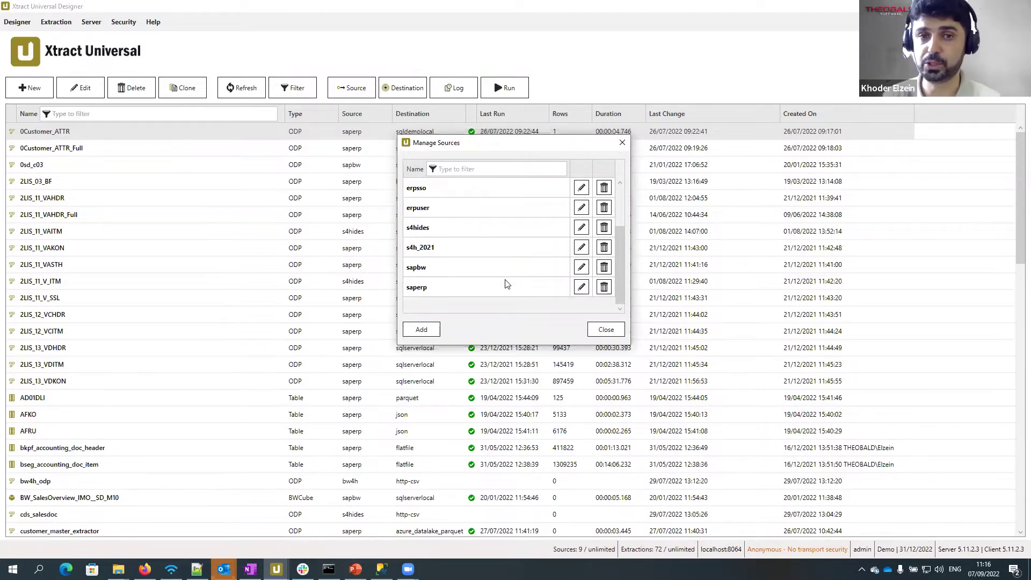
{"action": "scroll", "coordinate": [506, 282], "scroll_direction": "up", "scroll_amount": 1}
{"action": "scroll", "coordinate": [500, 295], "scroll_direction": "down", "scroll_amount": 1}
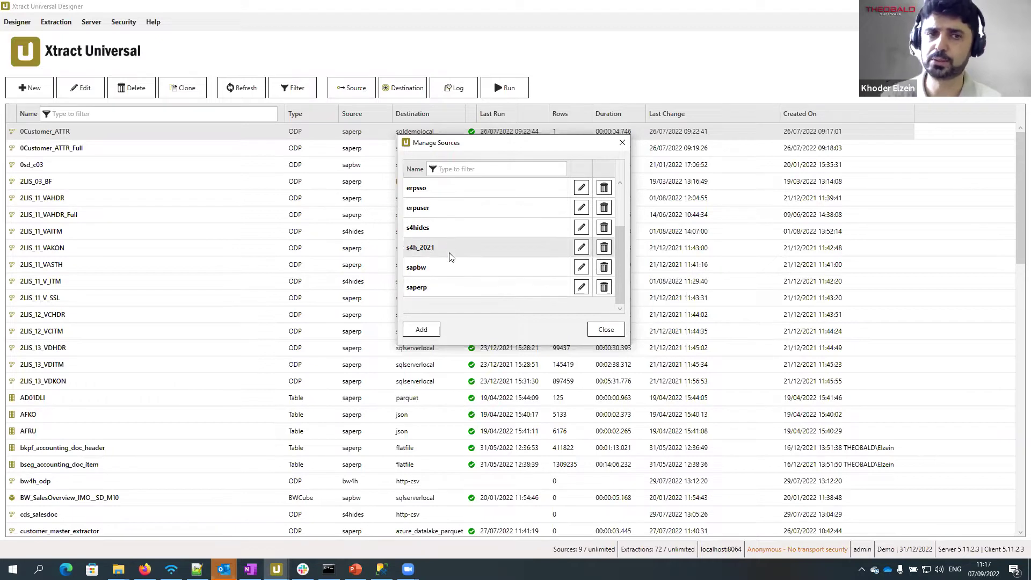
{"action": "scroll", "coordinate": [445, 273], "scroll_direction": "up", "scroll_amount": 1}
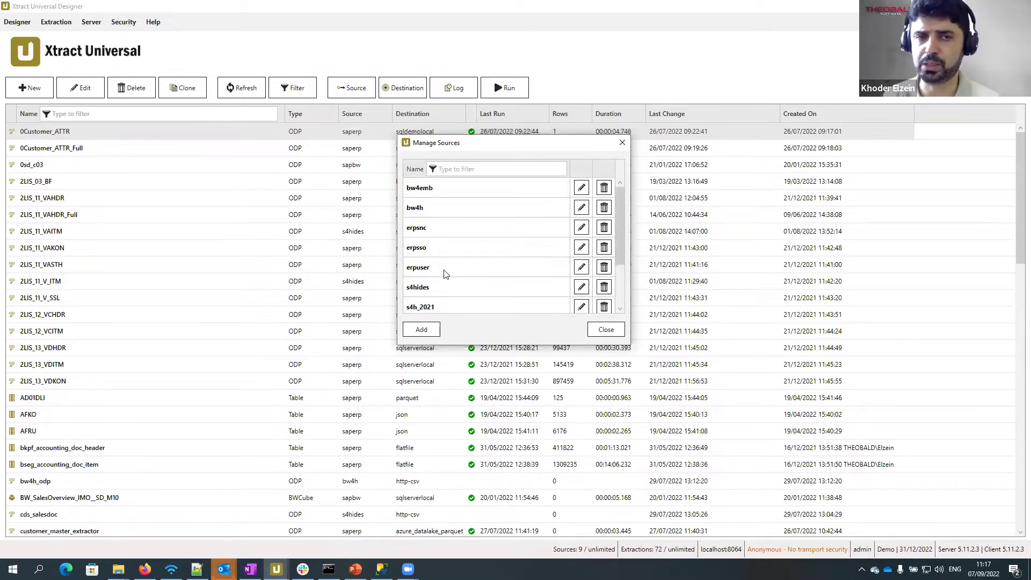
{"action": "scroll", "coordinate": [446, 232], "scroll_direction": "down", "scroll_amount": 1}
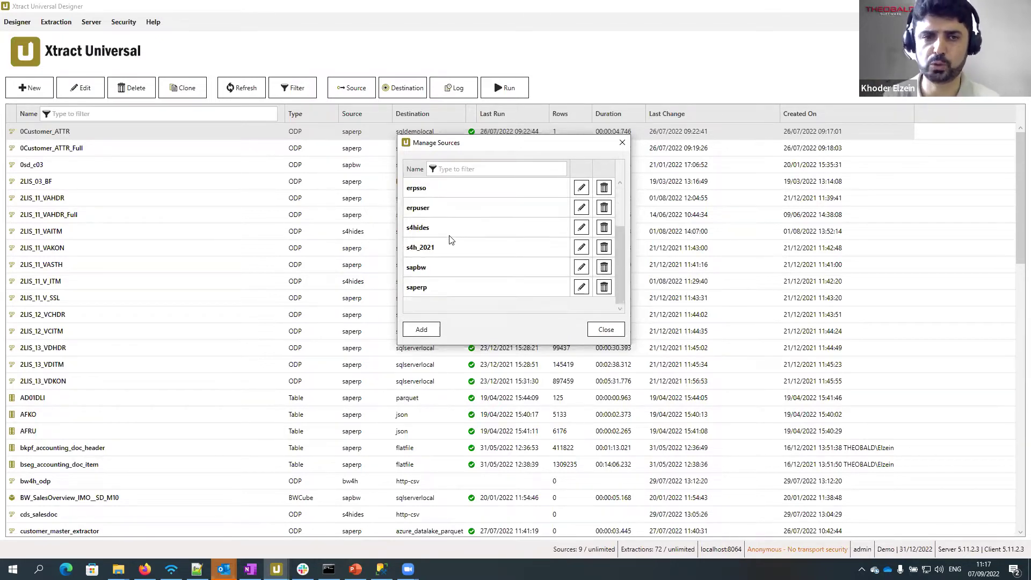
View the blank definition form for a new SAP source and cancel it
{"action": "left_click", "coordinate": [443, 286]}
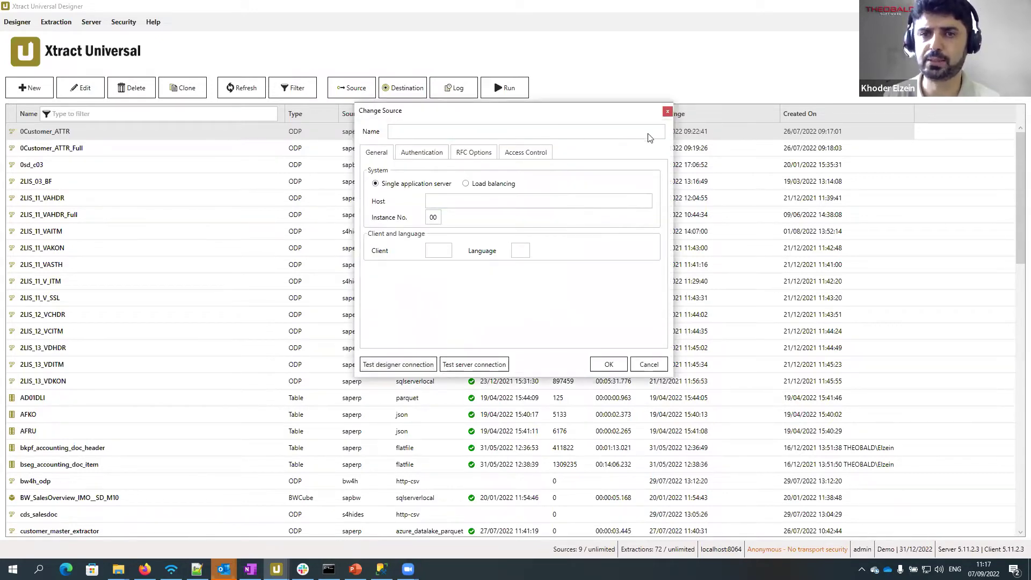
{"action": "left_click", "coordinate": [559, 219]}
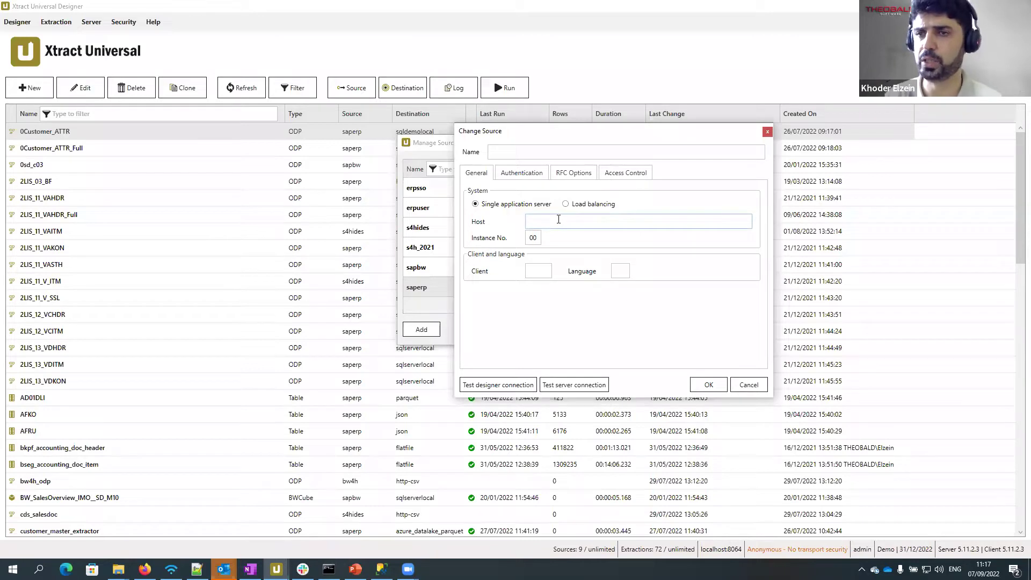
{"action": "left_click", "coordinate": [742, 384]}
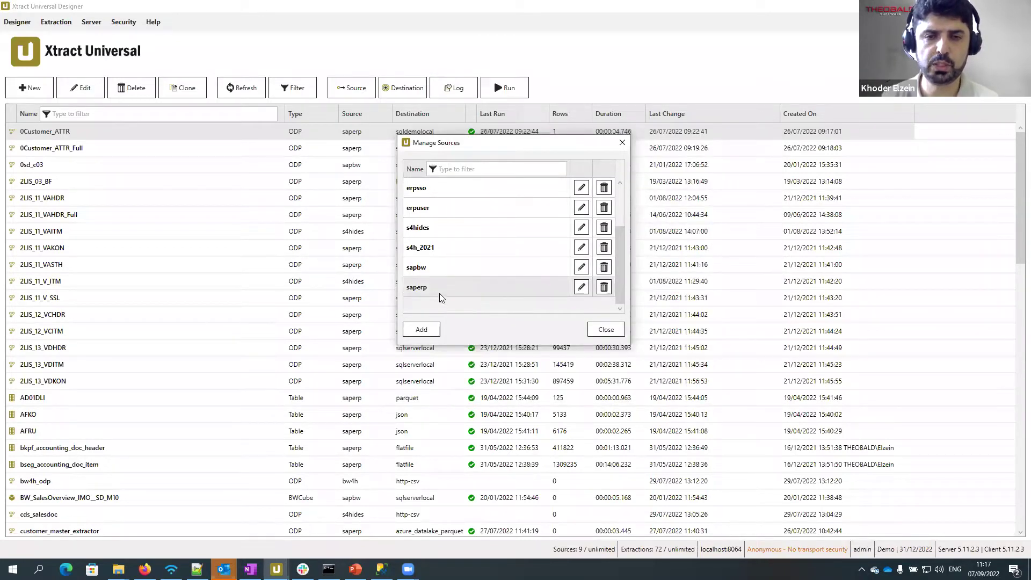
Open the saperp source and examine its host, instance number, client and authentication settings
{"action": "left_click", "coordinate": [581, 288]}
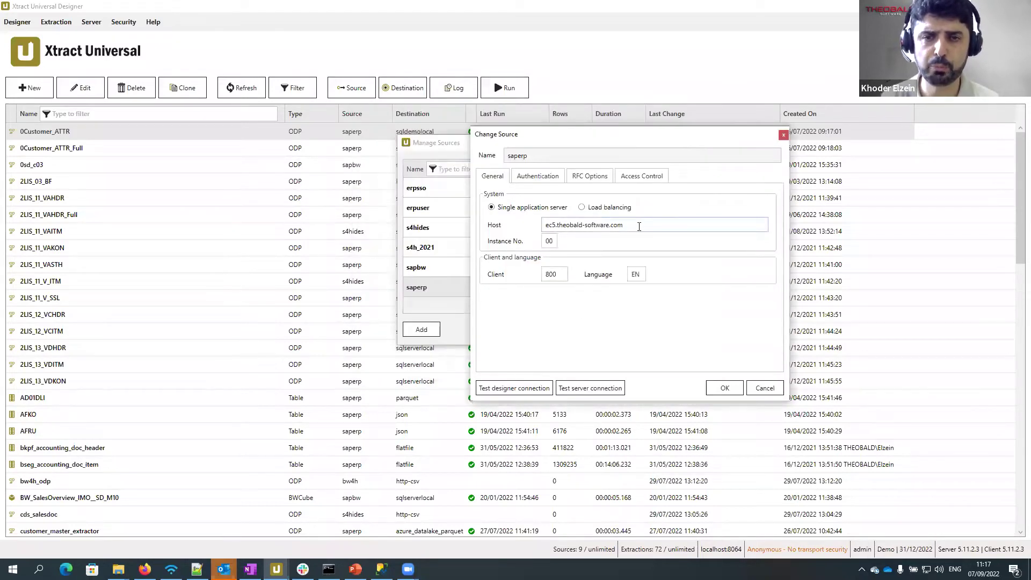
{"action": "left_click_drag", "start_coordinate": [639, 226], "coordinate": [507, 227]}
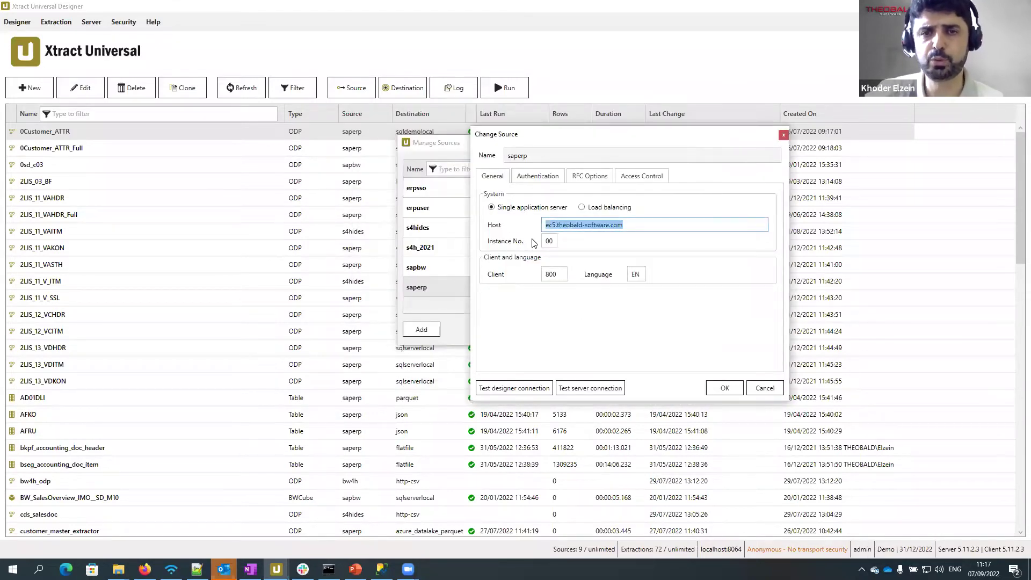
{"action": "left_click", "coordinate": [551, 241]}
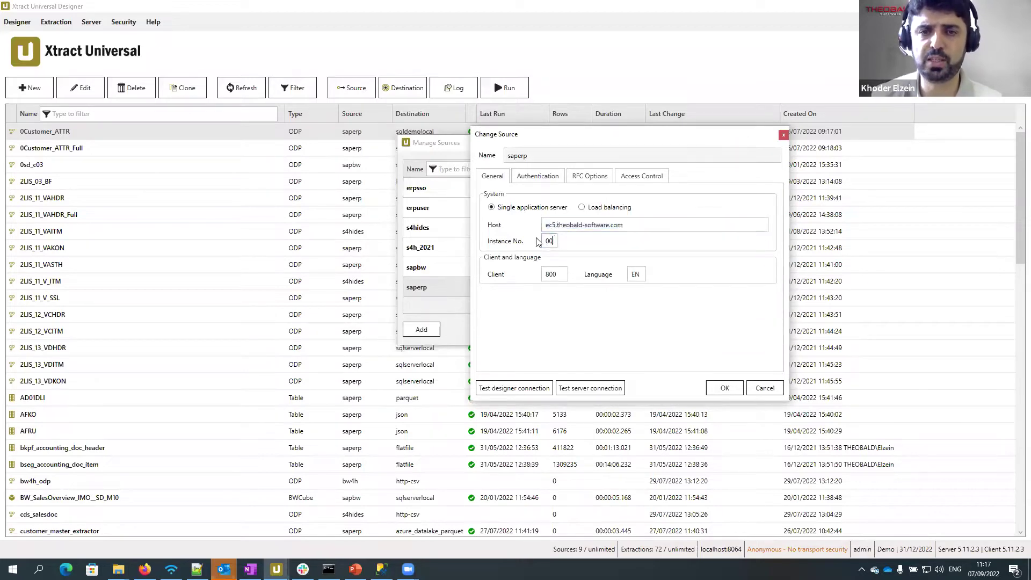
{"action": "double_click", "coordinate": [551, 273]}
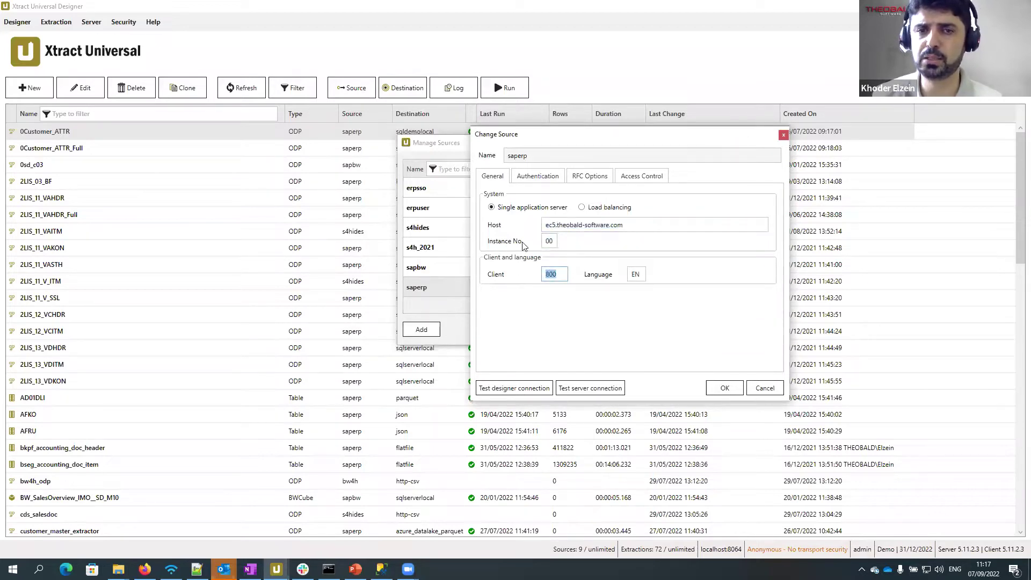
{"action": "left_click", "coordinate": [532, 178]}
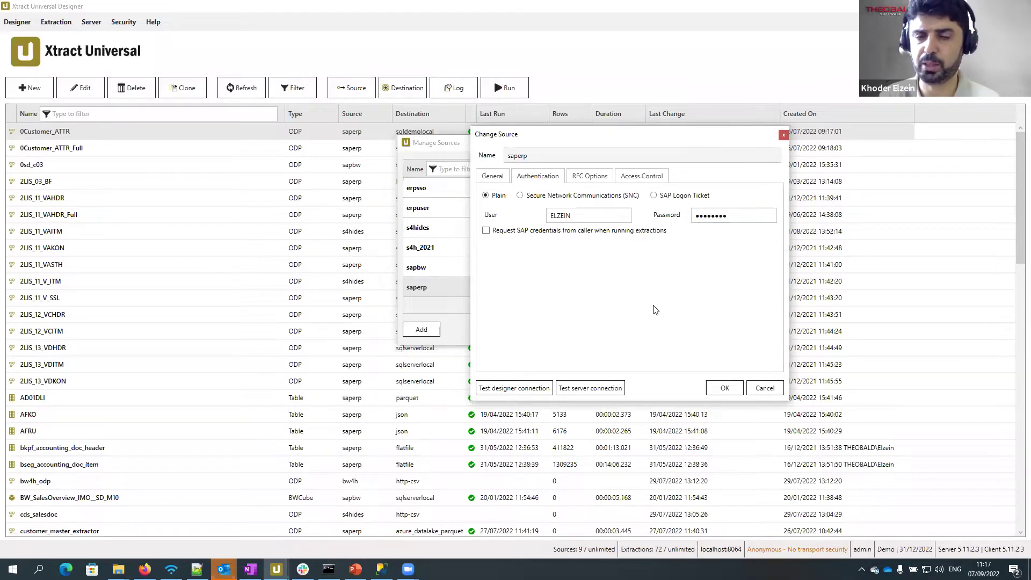
Test the server connection of the saperp source, read the result, and leave source management without changes
{"action": "left_click", "coordinate": [594, 388]}
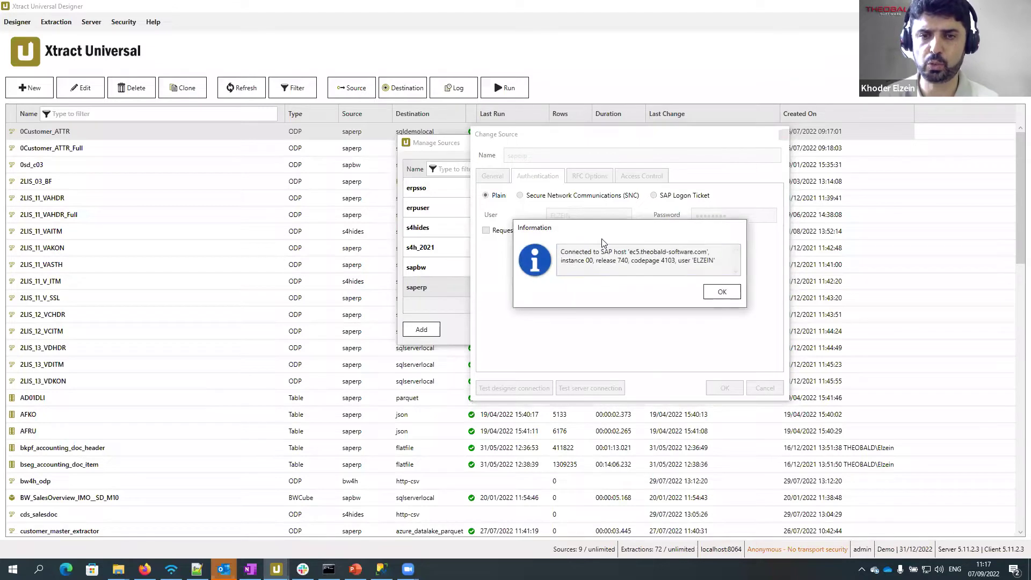
{"action": "left_click_drag", "start_coordinate": [720, 263], "coordinate": [553, 253]}
{"action": "left_click", "coordinate": [687, 264]}
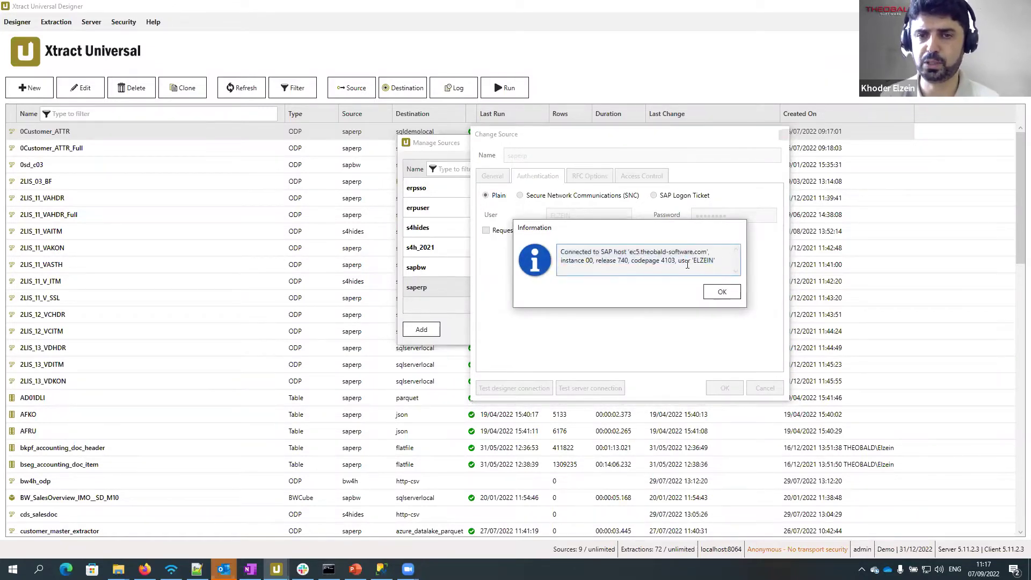
{"action": "left_click_drag", "start_coordinate": [681, 262], "coordinate": [723, 263]}
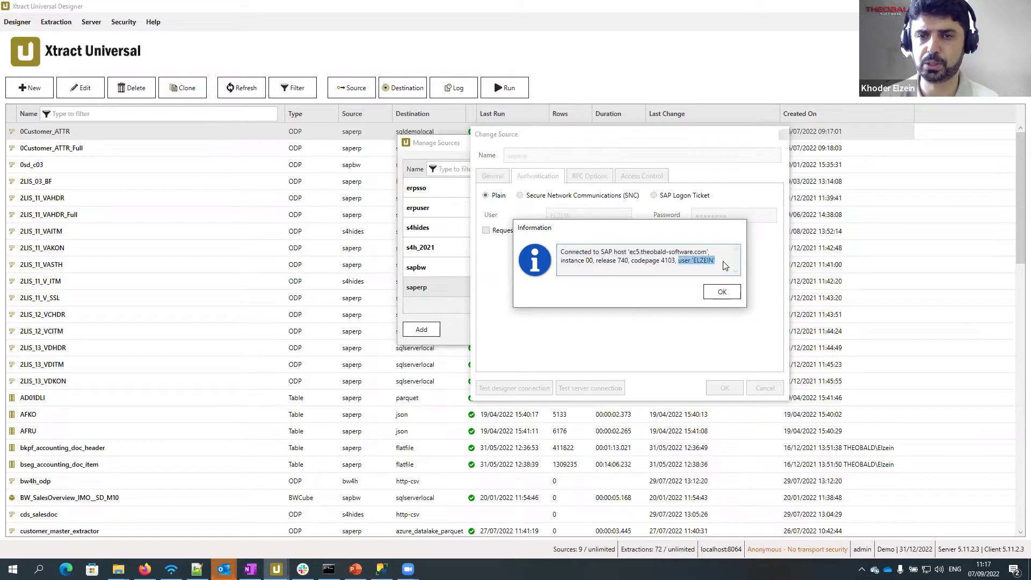
{"action": "left_click", "coordinate": [722, 292]}
{"action": "left_click", "coordinate": [762, 387]}
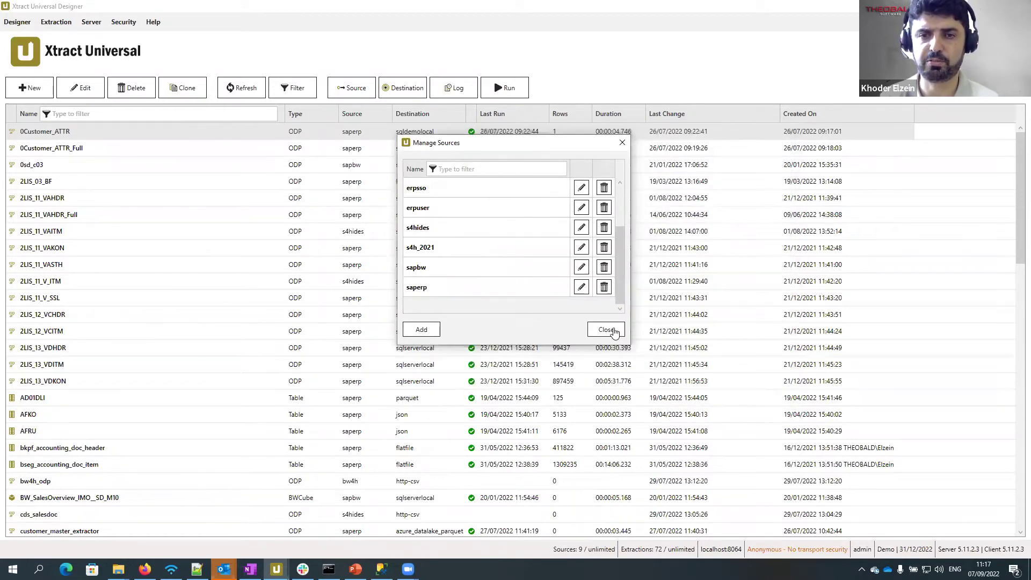
{"action": "left_click", "coordinate": [613, 331]}
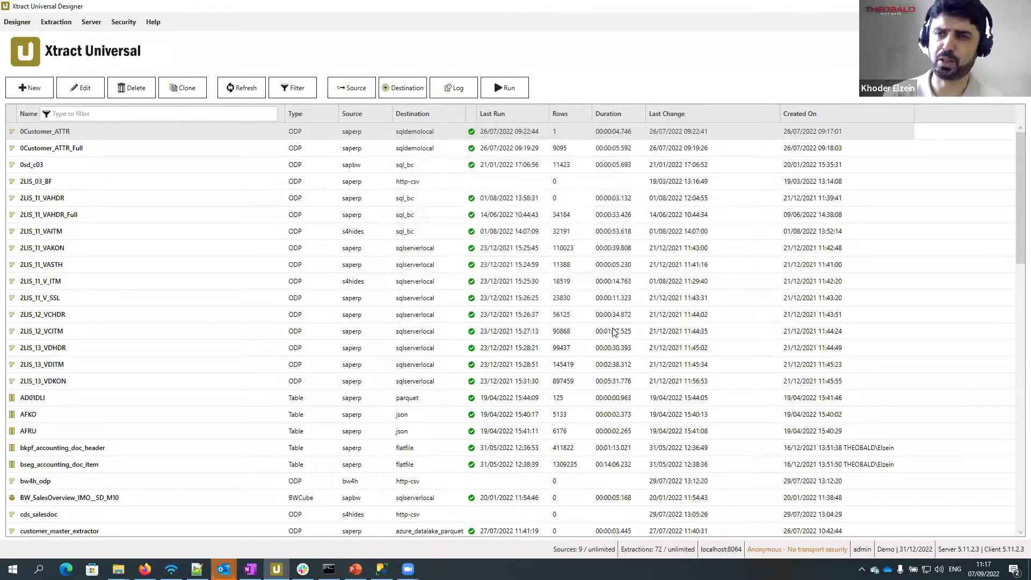
Start a new extraction and choose saperp as its source
{"action": "left_click", "coordinate": [26, 88]}
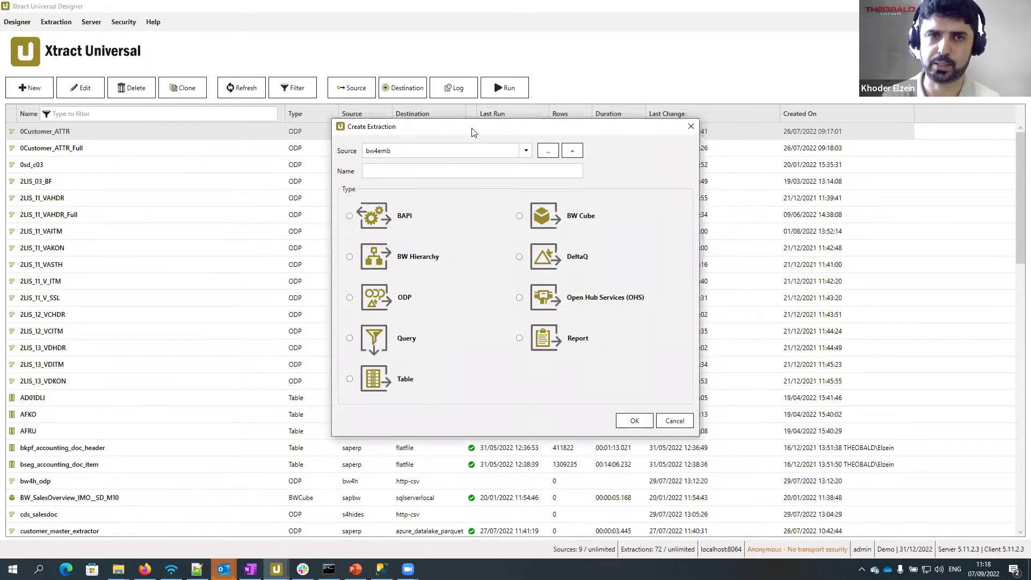
{"action": "left_click_drag", "start_coordinate": [475, 134], "coordinate": [502, 144]}
{"action": "left_click", "coordinate": [553, 161]}
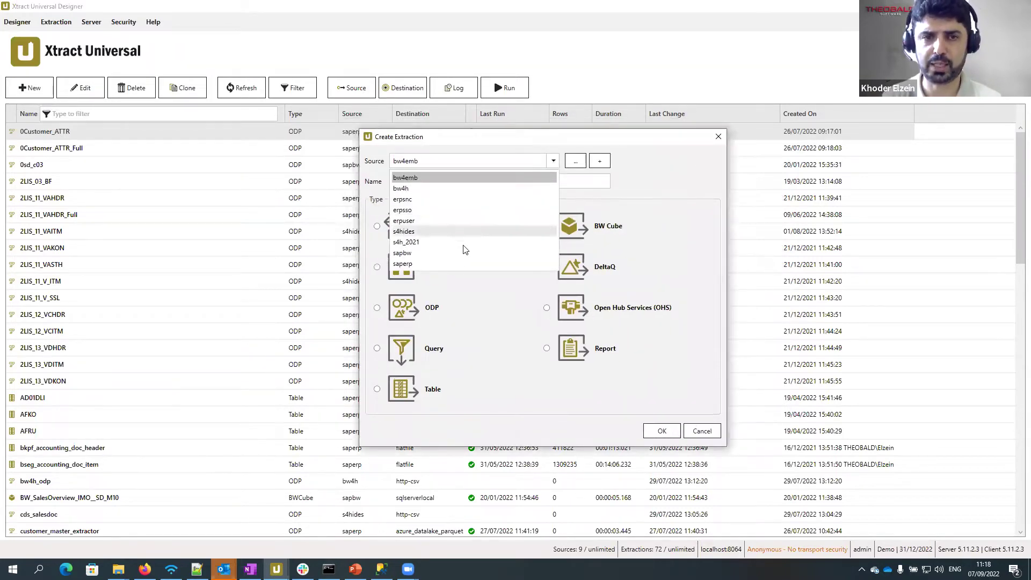
{"action": "left_click", "coordinate": [448, 269]}
{"action": "left_click_drag", "start_coordinate": [465, 136], "coordinate": [486, 144]}
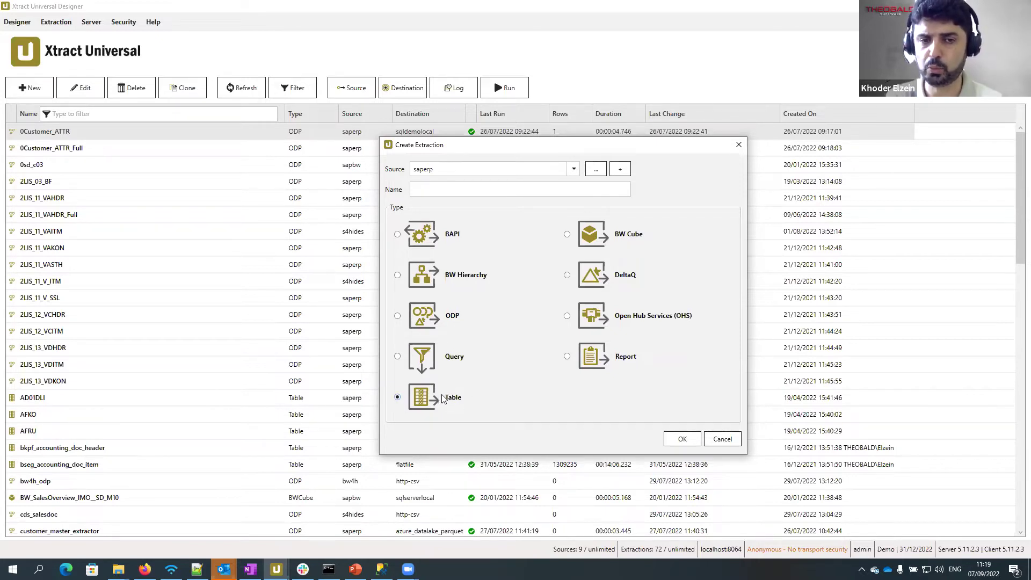
Set the extraction type to Table, name it demo_salesdoc, and create the extraction
{"action": "left_click", "coordinate": [451, 360]}
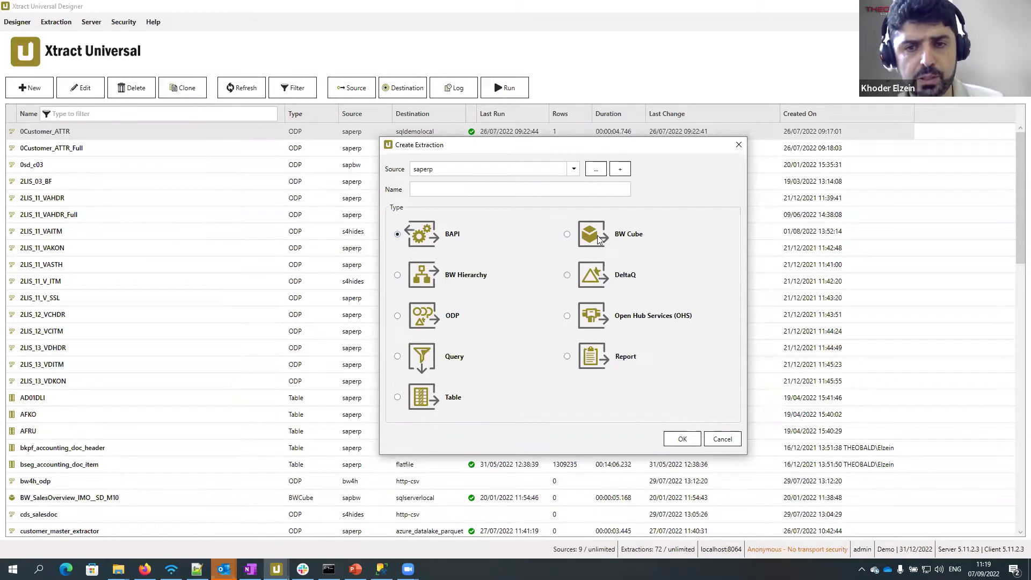
{"action": "left_click", "coordinate": [459, 280]}
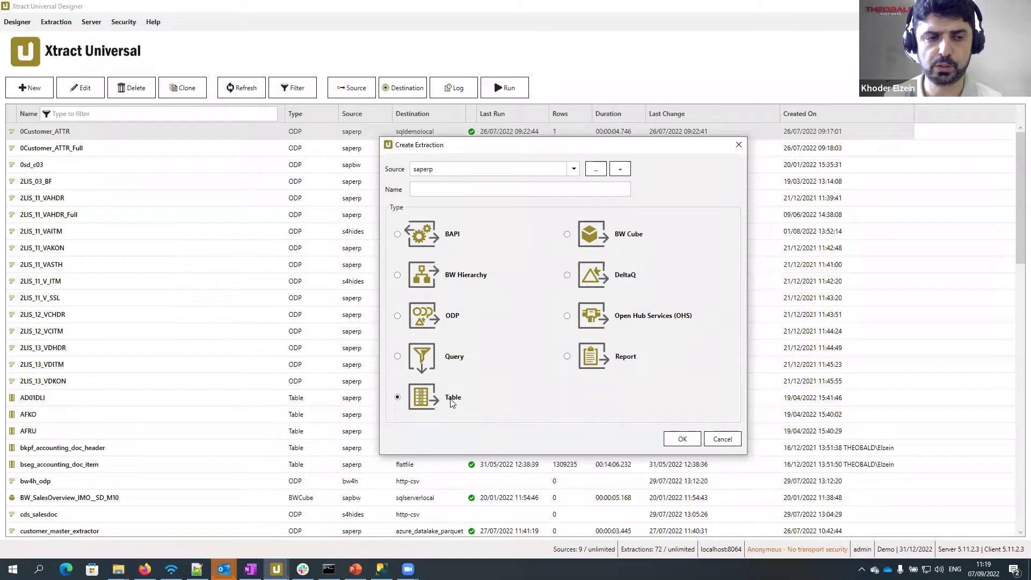
{"action": "left_click", "coordinate": [452, 188]}
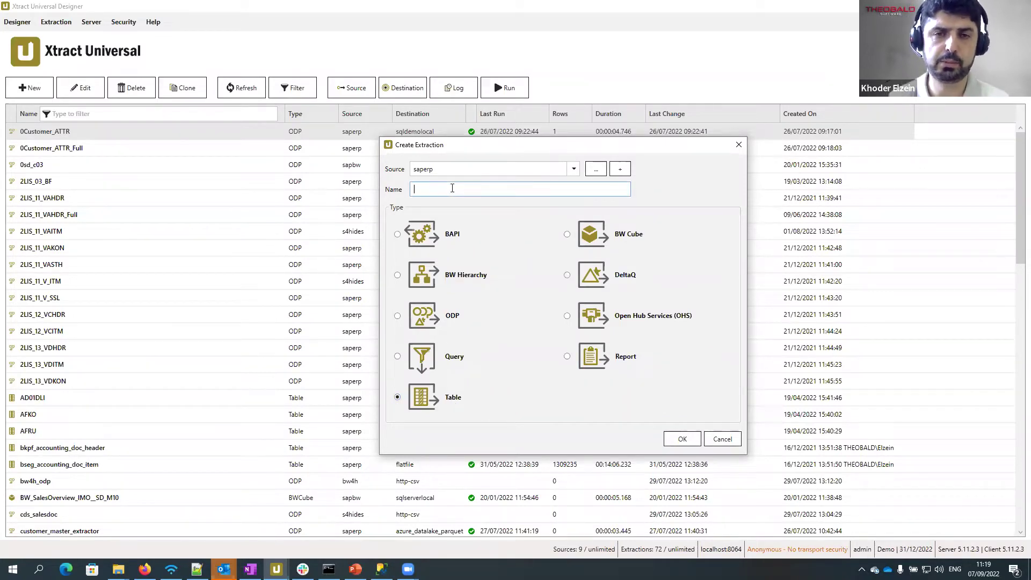
{"action": "type", "text": "demo"}
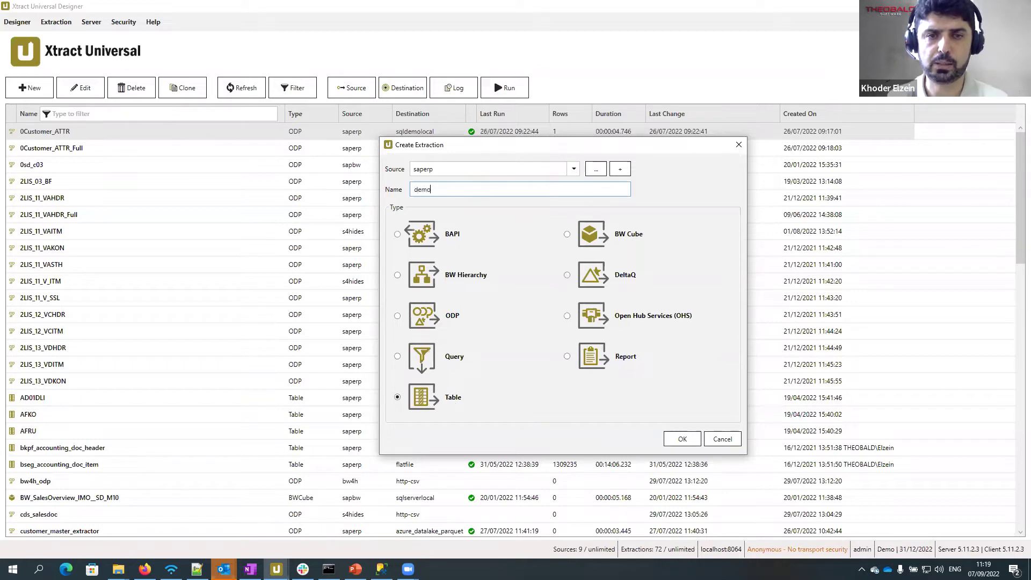
{"action": "type", "text": "_salesdoc"}
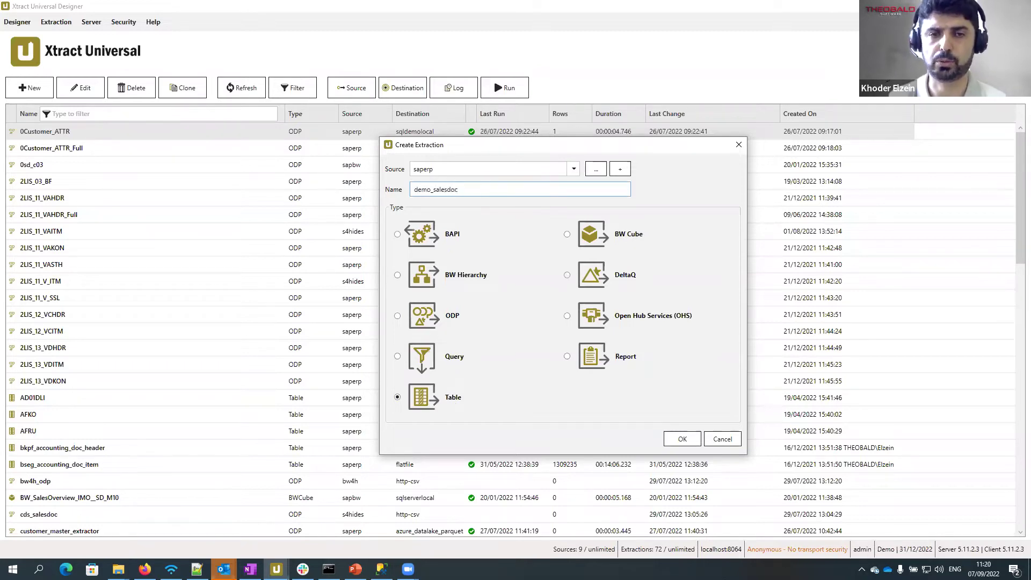
{"action": "left_click_drag", "start_coordinate": [461, 189], "coordinate": [384, 194]}
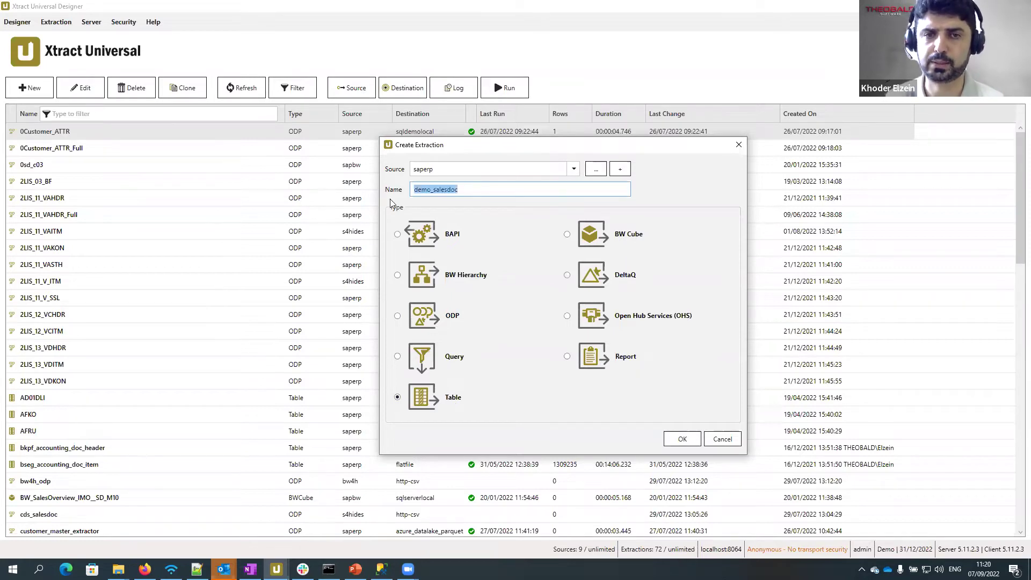
{"action": "left_click", "coordinate": [680, 440]}
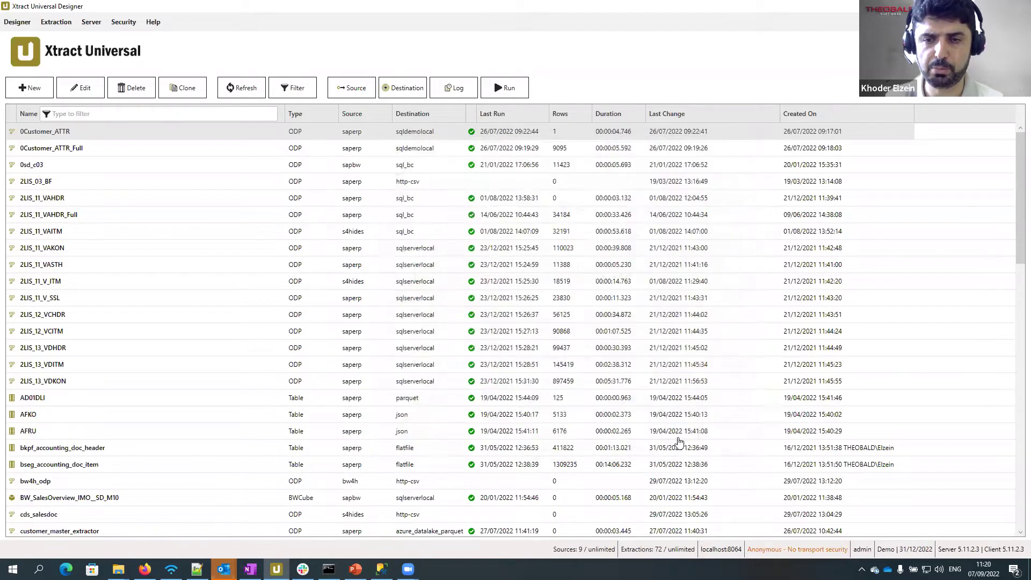
Open the table lookup for the extraction and search for table names matching VBA*
{"action": "left_click", "coordinate": [286, 166]}
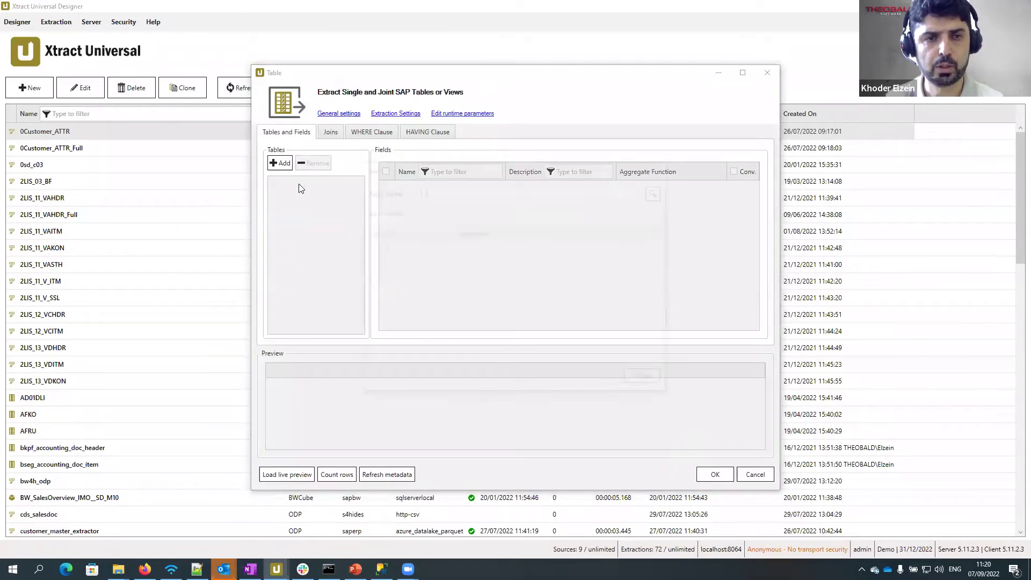
{"action": "left_click_drag", "start_coordinate": [485, 173], "coordinate": [542, 201]}
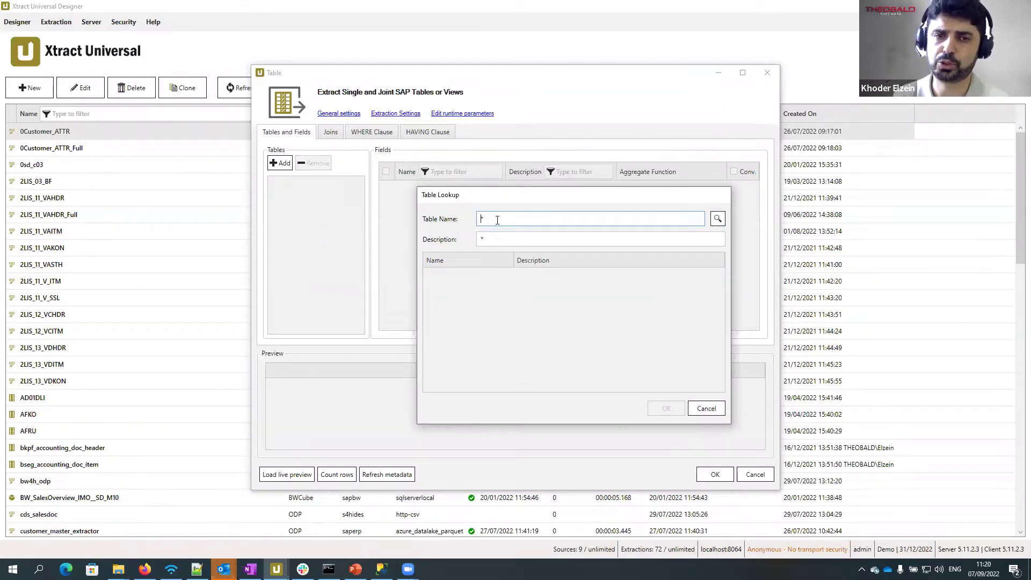
{"action": "left_click", "coordinate": [498, 238]}
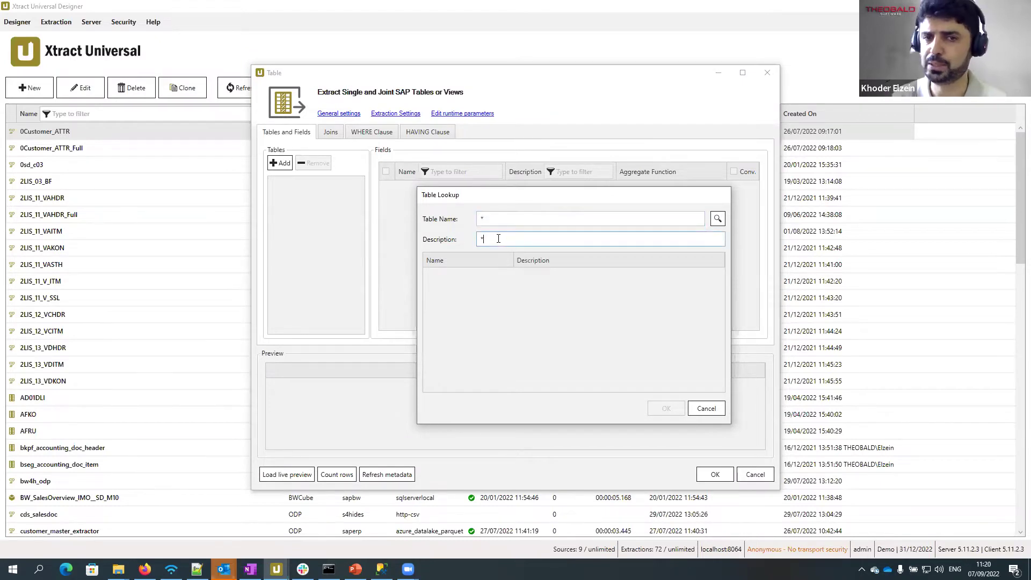
{"action": "left_click", "coordinate": [495, 218]}
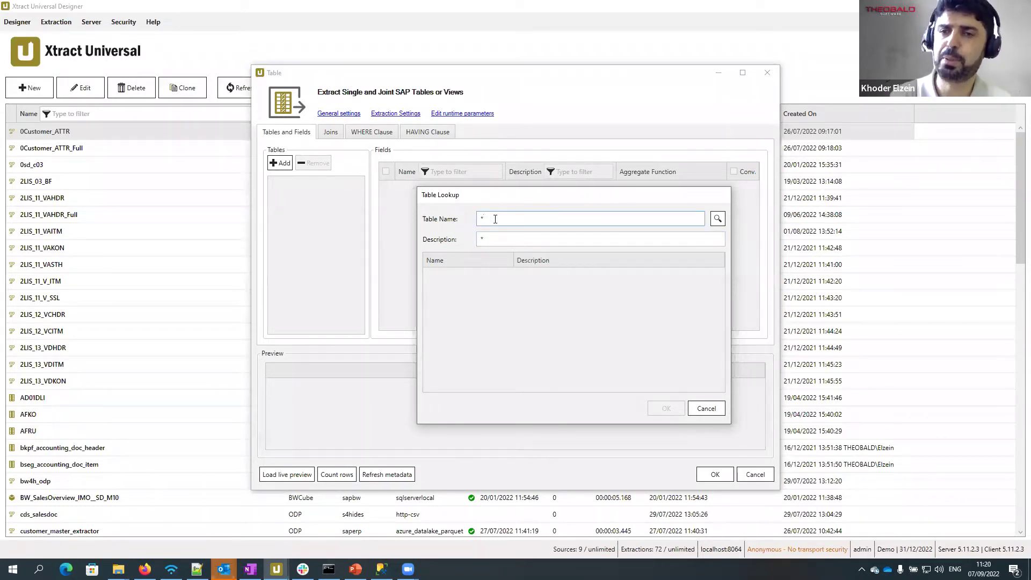
{"action": "type", "text": "VBA"}
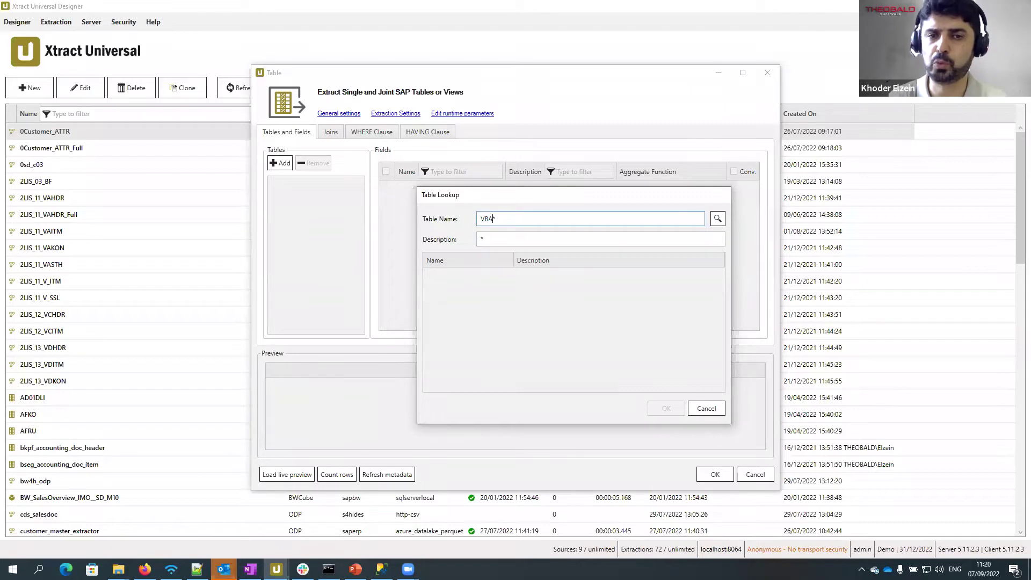
{"action": "key", "text": "Return"}
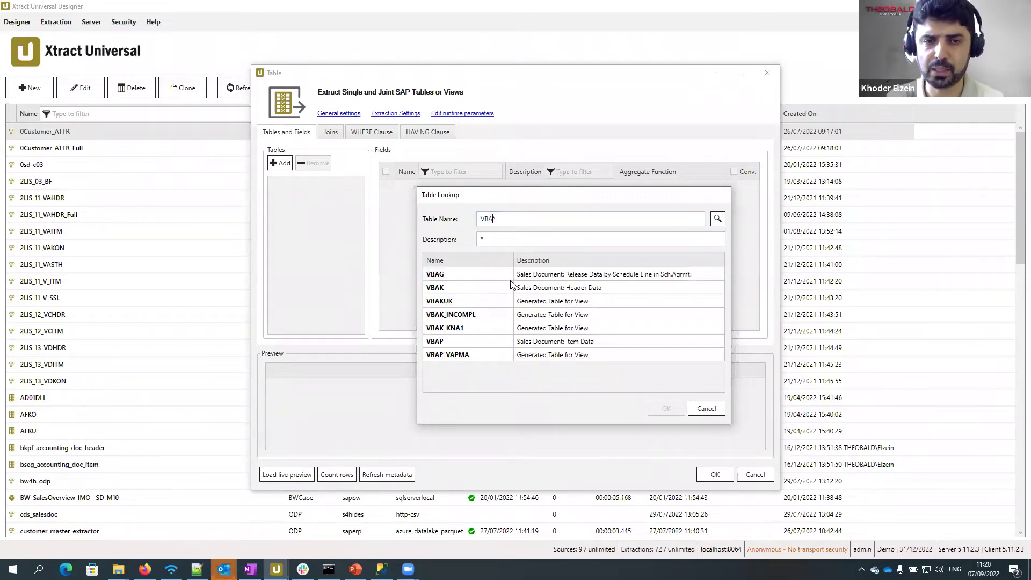
Select VBAP (Sales Document: Item Data) from the lookup results and add it to the extraction
{"action": "left_click", "coordinate": [525, 340]}
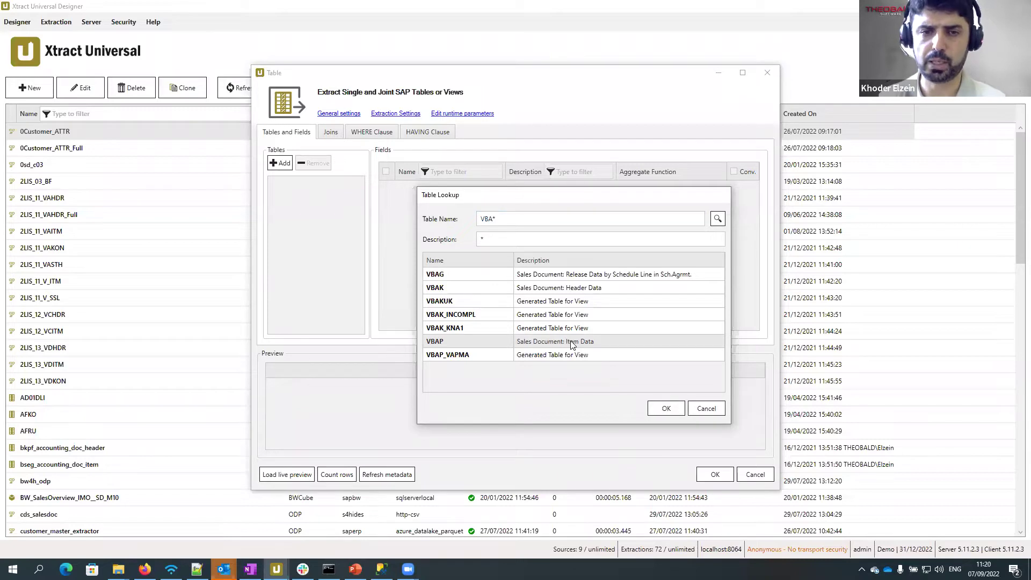
{"action": "left_click", "coordinate": [544, 289]}
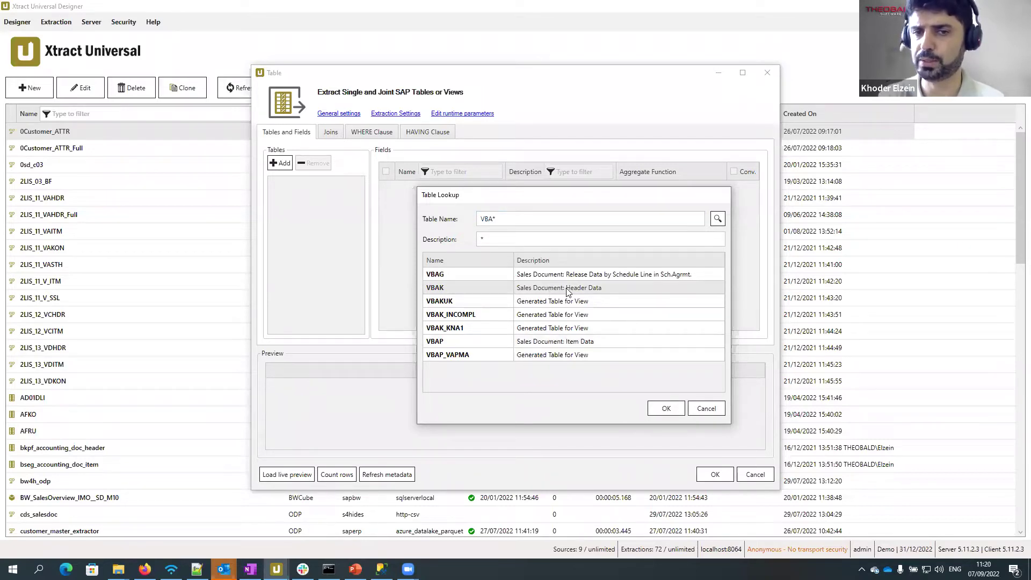
{"action": "left_click", "coordinate": [574, 342]}
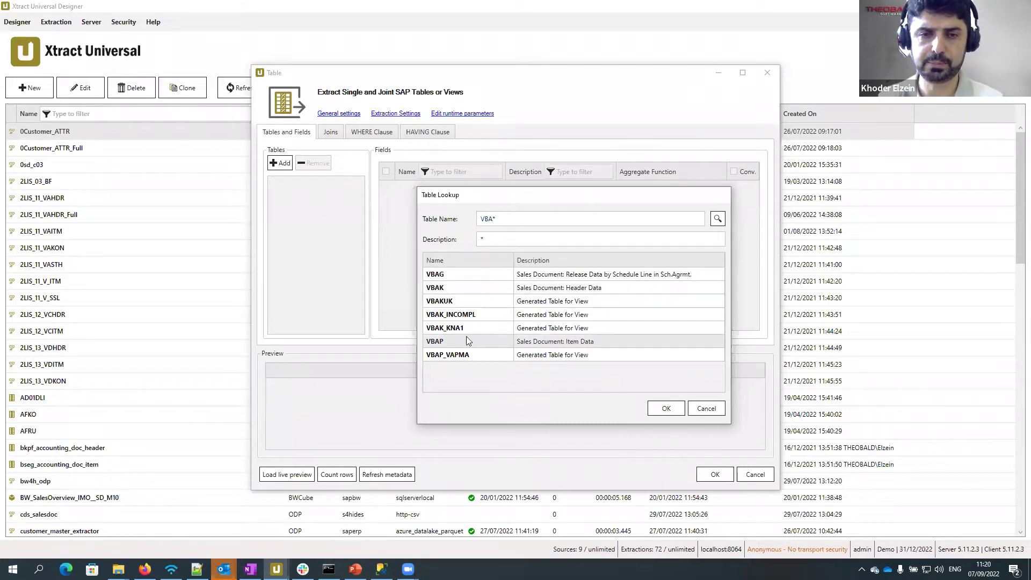
{"action": "left_click", "coordinate": [652, 408]}
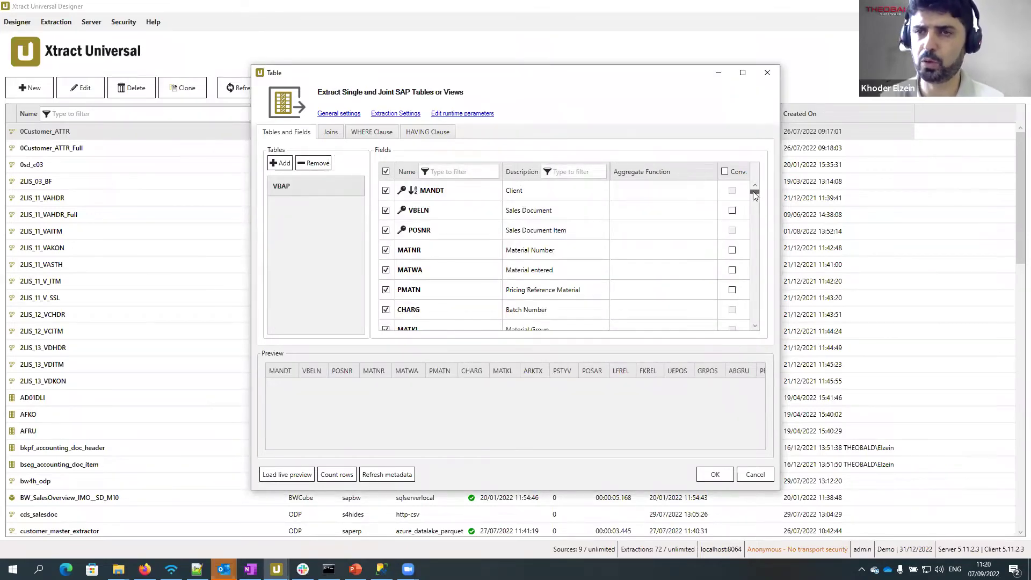
Deselect all VBAP fields, reselect them all, and check the meaning of the key symbol beside POSNR
{"action": "mouse_move", "coordinate": [754, 194]}
{"action": "left_mouse_down"}
{"action": "mouse_move", "coordinate": [757, 326]}
{"action": "mouse_move", "coordinate": [749, 175]}
{"action": "left_mouse_up"}
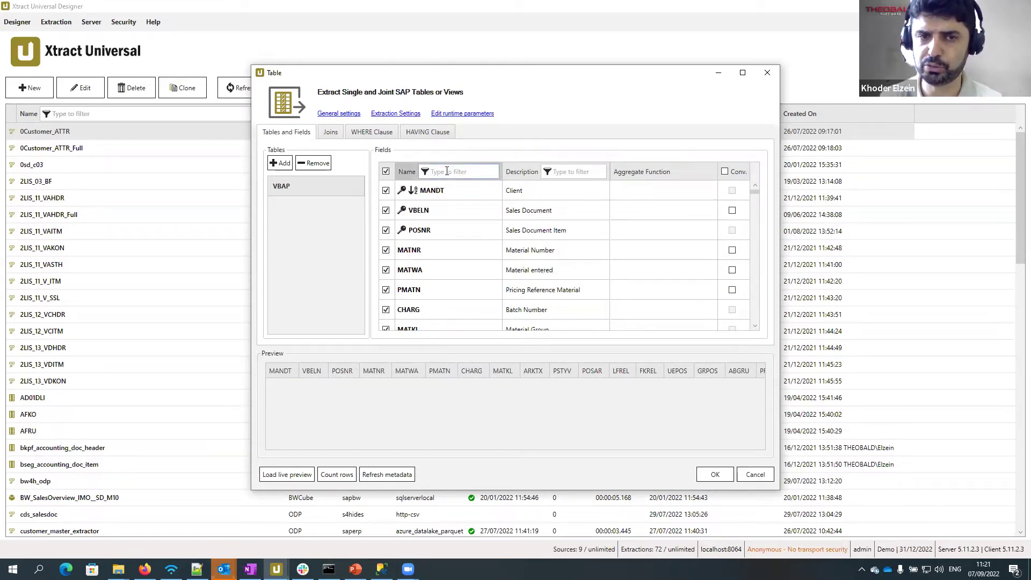
{"action": "left_click", "coordinate": [386, 172]}
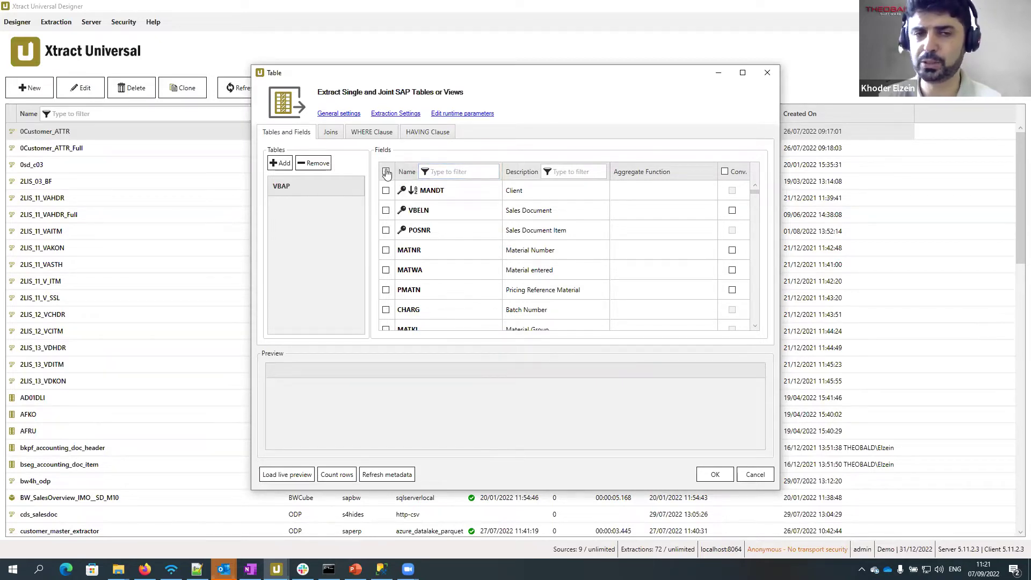
{"action": "left_click", "coordinate": [386, 172]}
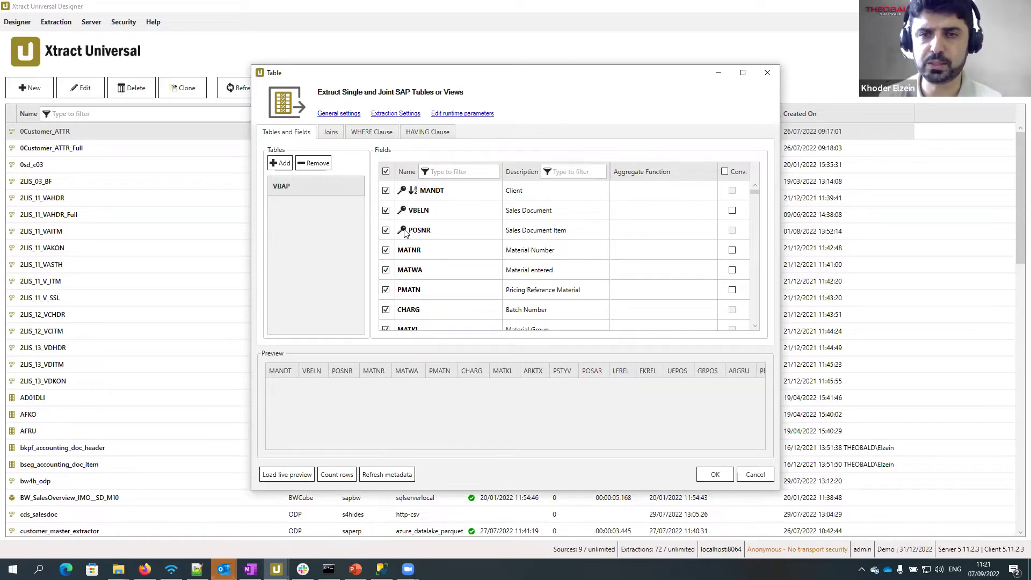
{"action": "mouse_move", "coordinate": [405, 233]}
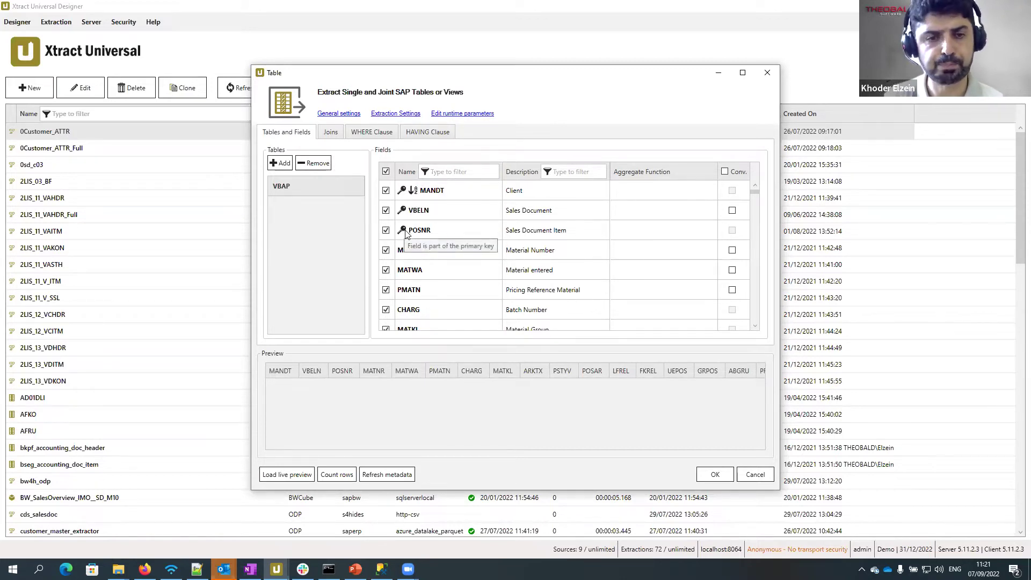
Load a live preview of the VBAP data and count the rows the unfiltered extraction will return
{"action": "left_click", "coordinate": [281, 477]}
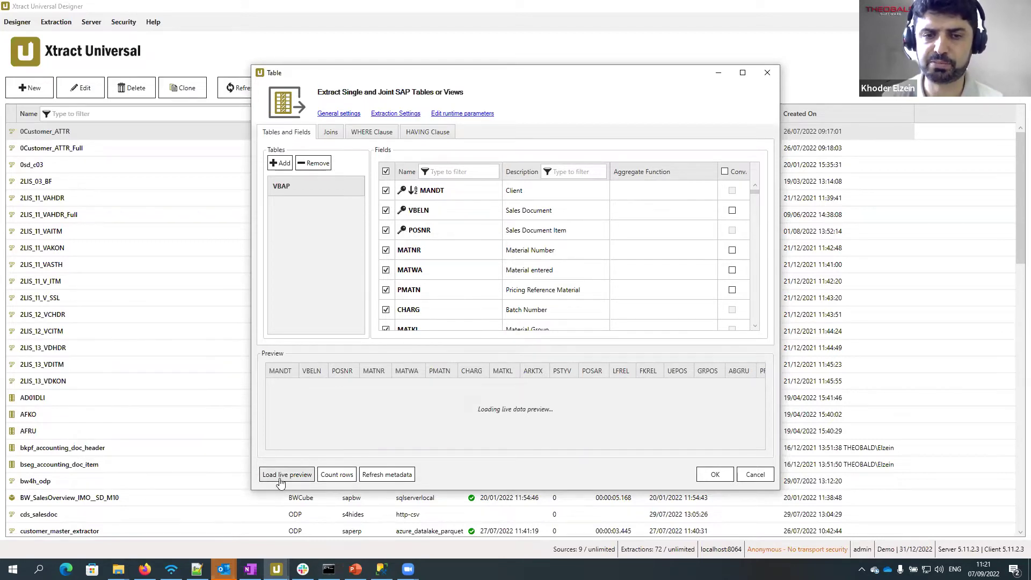
{"action": "mouse_move", "coordinate": [295, 446]}
{"action": "left_mouse_down"}
{"action": "mouse_move", "coordinate": [344, 452]}
{"action": "mouse_move", "coordinate": [275, 450]}
{"action": "left_mouse_up"}
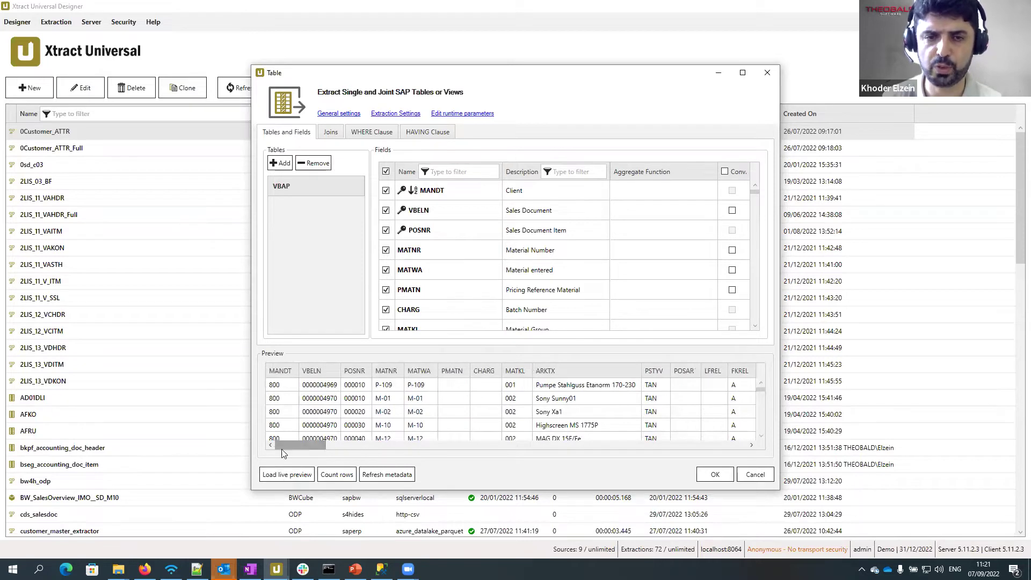
{"action": "left_click", "coordinate": [338, 478]}
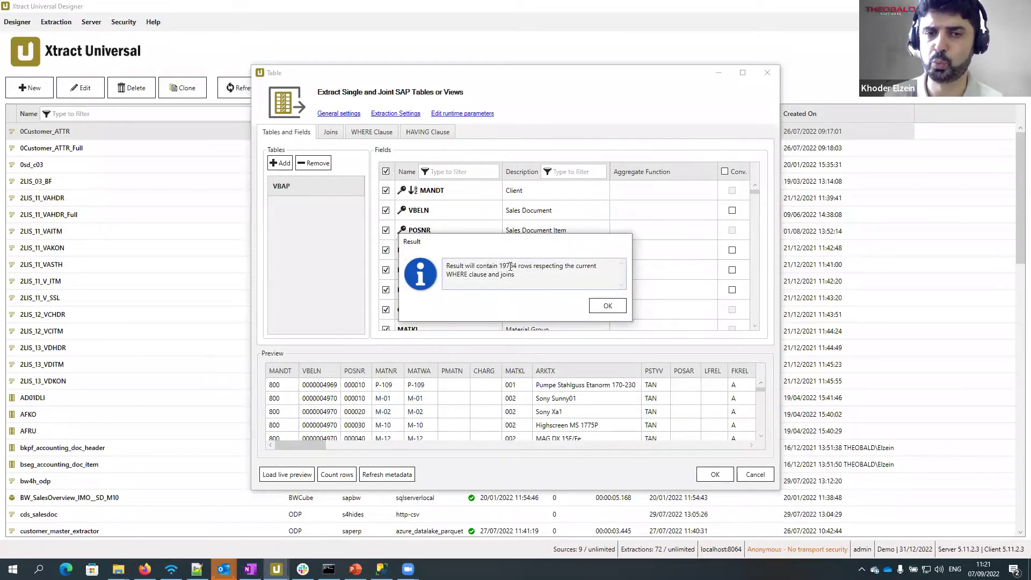
{"action": "left_click", "coordinate": [606, 306]}
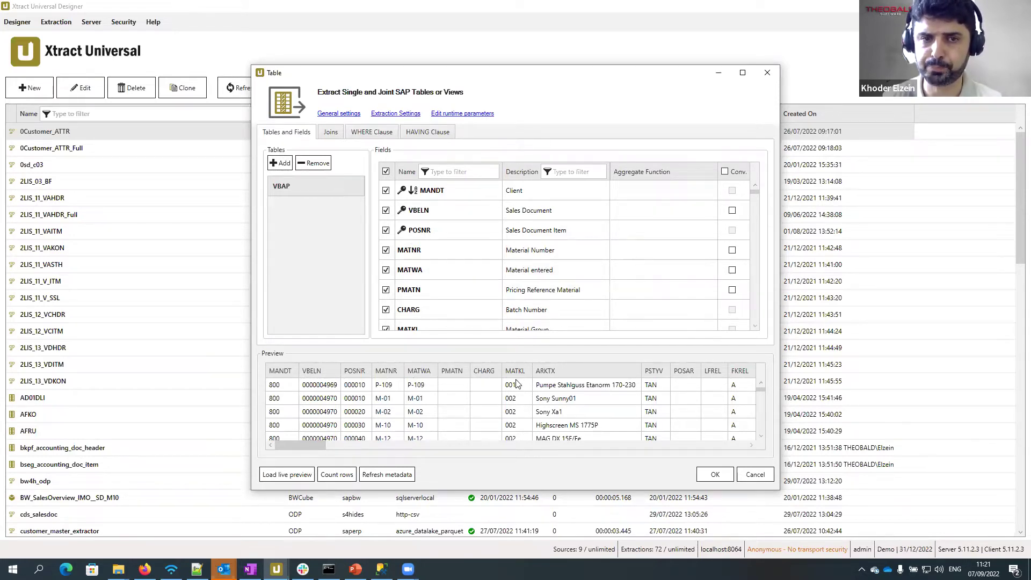
Filter the field names by matkl to check the material group field, clear the filter, and review its values in the preview
{"action": "left_click", "coordinate": [468, 172]}
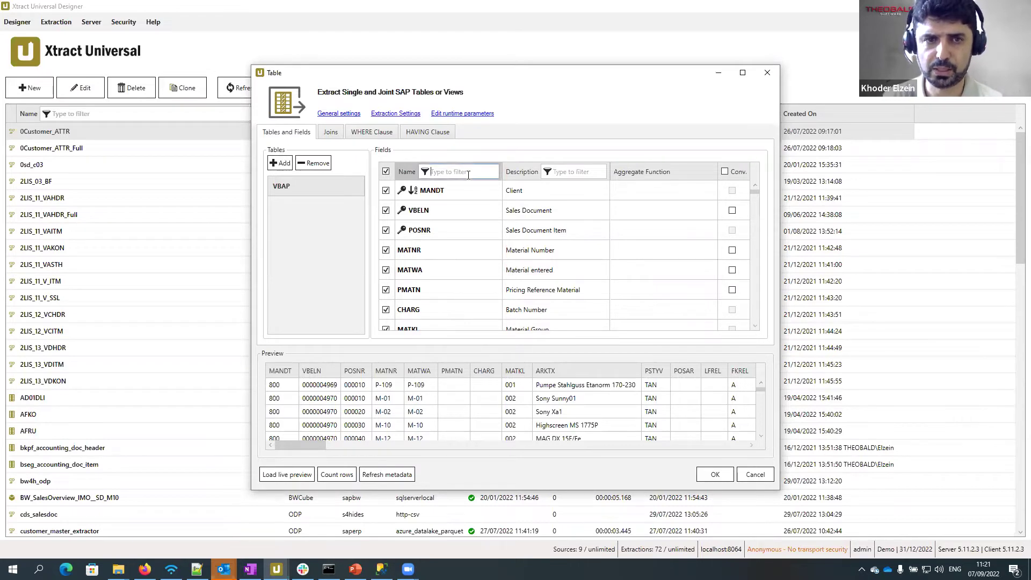
{"action": "type", "text": "matkl"}
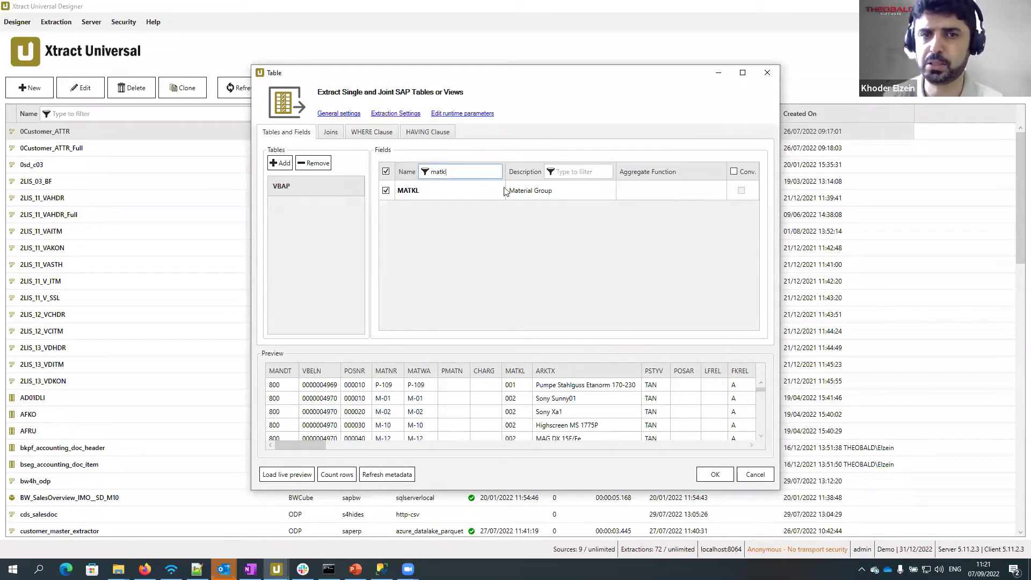
{"action": "key", "text": "BackSpace"}
{"action": "key", "text": "BackSpace"}
{"action": "key", "text": "BackSpace"}
{"action": "key", "text": "BackSpace"}
{"action": "key", "text": "BackSpace"}
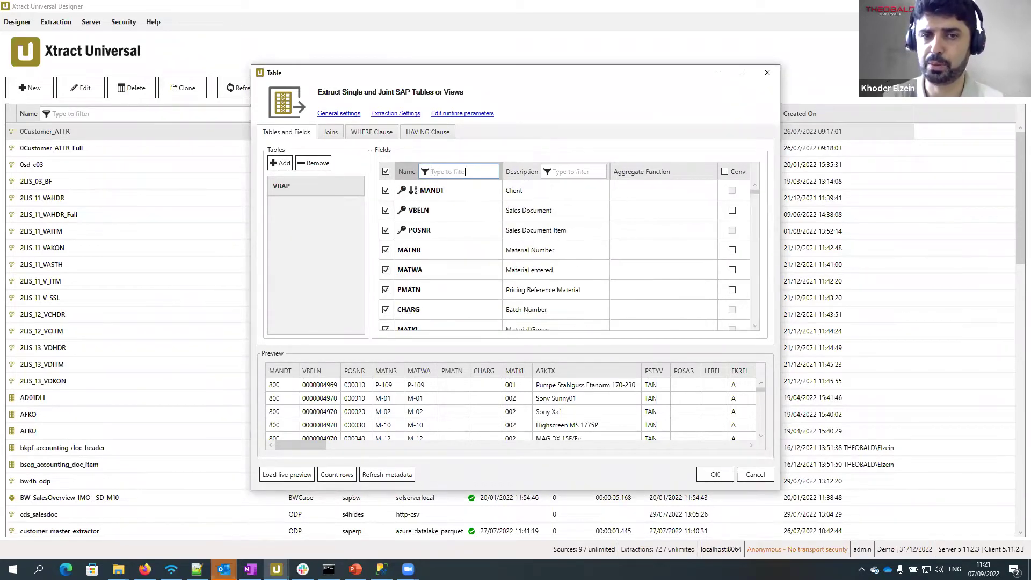
{"action": "scroll", "coordinate": [517, 398], "scroll_direction": "down", "scroll_amount": 2}
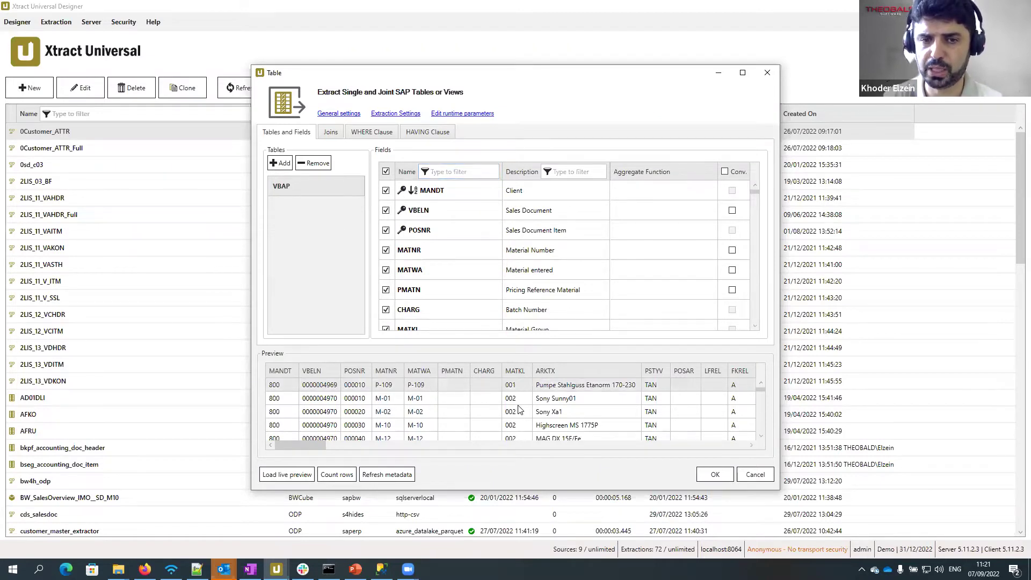
{"action": "scroll", "coordinate": [520, 419], "scroll_direction": "down", "scroll_amount": 2}
{"action": "scroll", "coordinate": [518, 427], "scroll_direction": "up", "scroll_amount": 4}
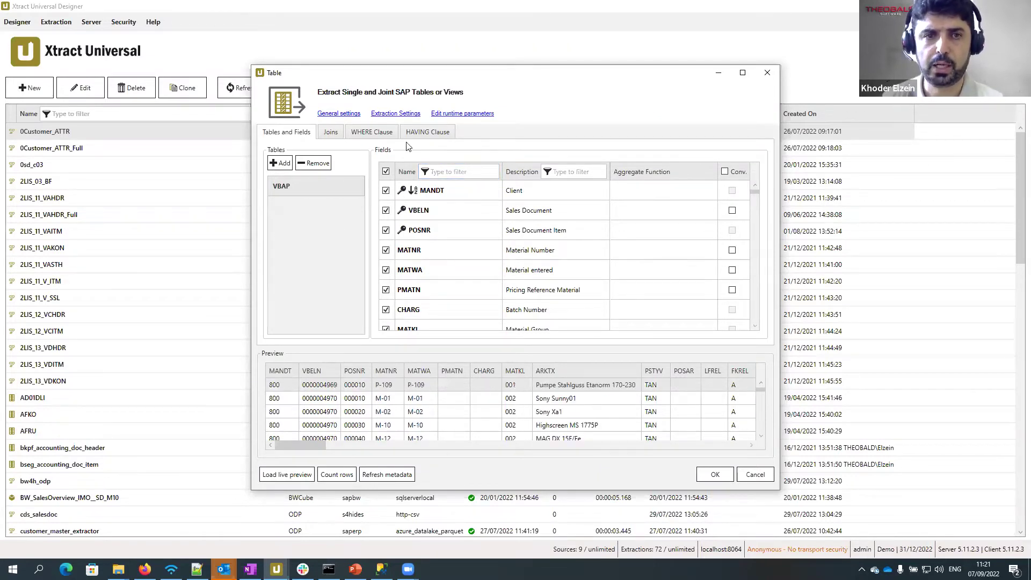
Add a WHERE clause criterion using the literal default and set its column to VBAP~MATKL
{"action": "left_click", "coordinate": [372, 131]}
{"action": "left_click", "coordinate": [335, 153]}
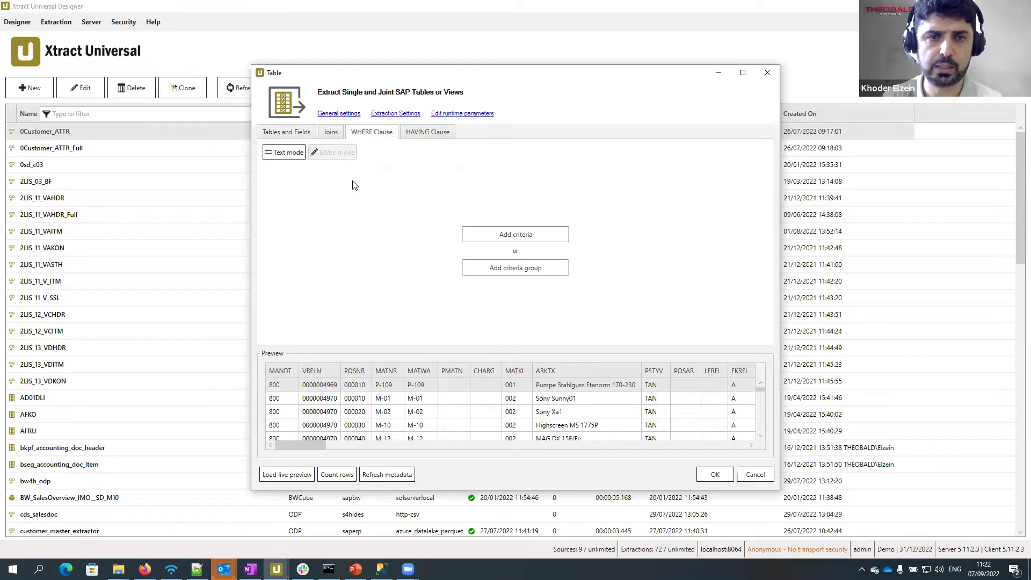
{"action": "left_click", "coordinate": [511, 236]}
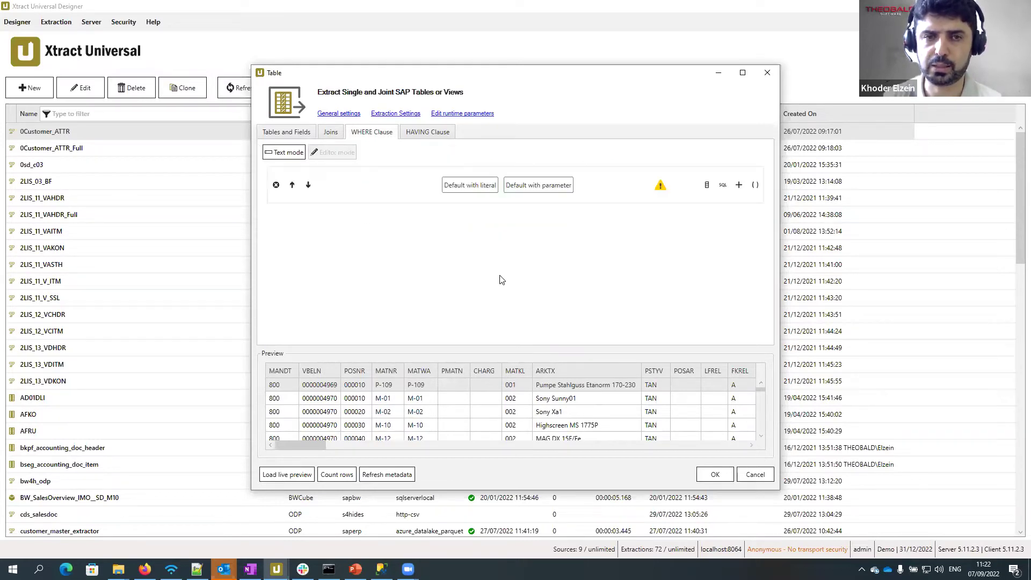
{"action": "left_click", "coordinate": [480, 184]}
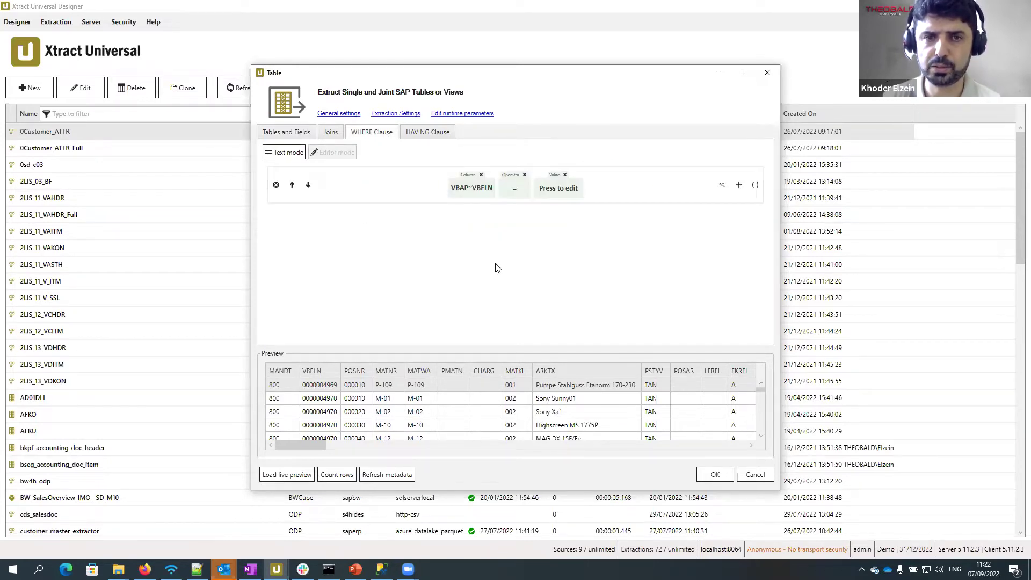
{"action": "left_click", "coordinate": [479, 190]}
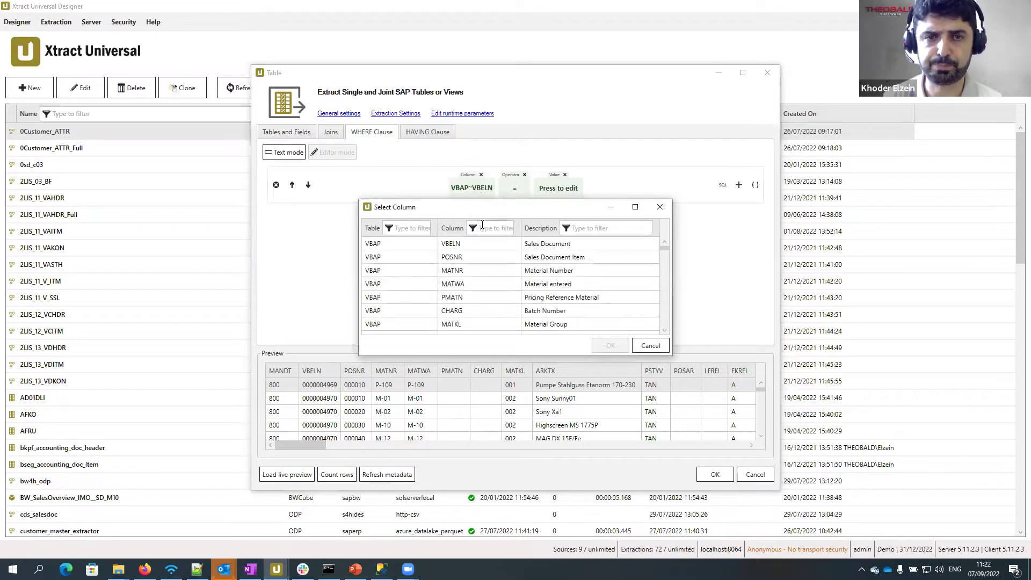
{"action": "left_click", "coordinate": [490, 228]}
{"action": "type", "text": "matk"}
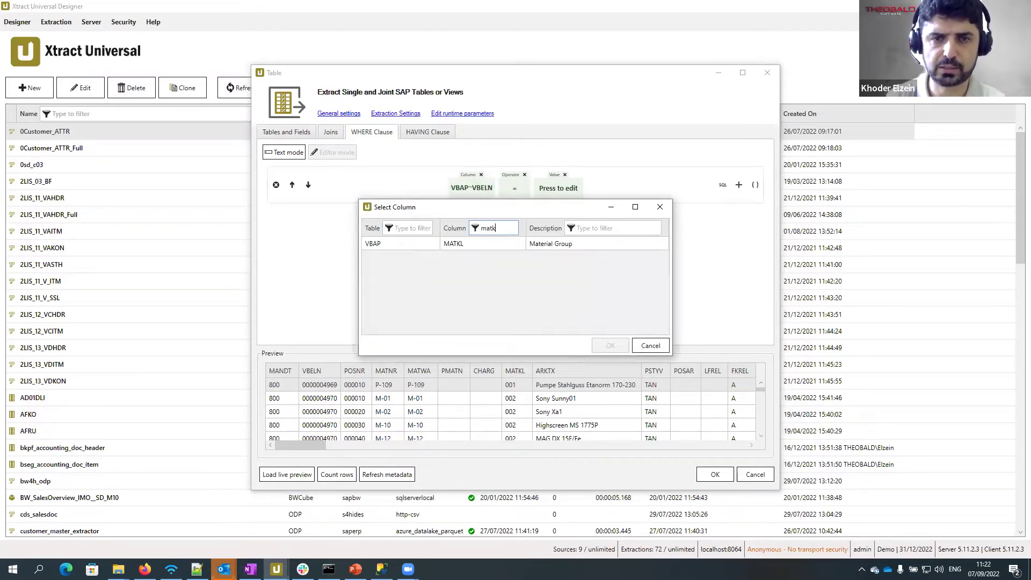
{"action": "left_click", "coordinate": [538, 247]}
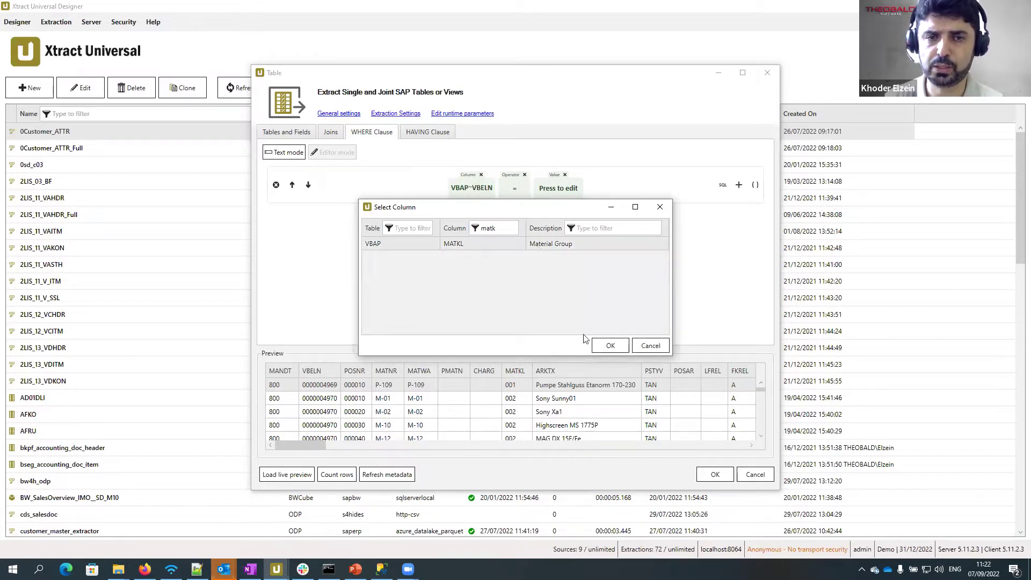
{"action": "left_click", "coordinate": [606, 346]}
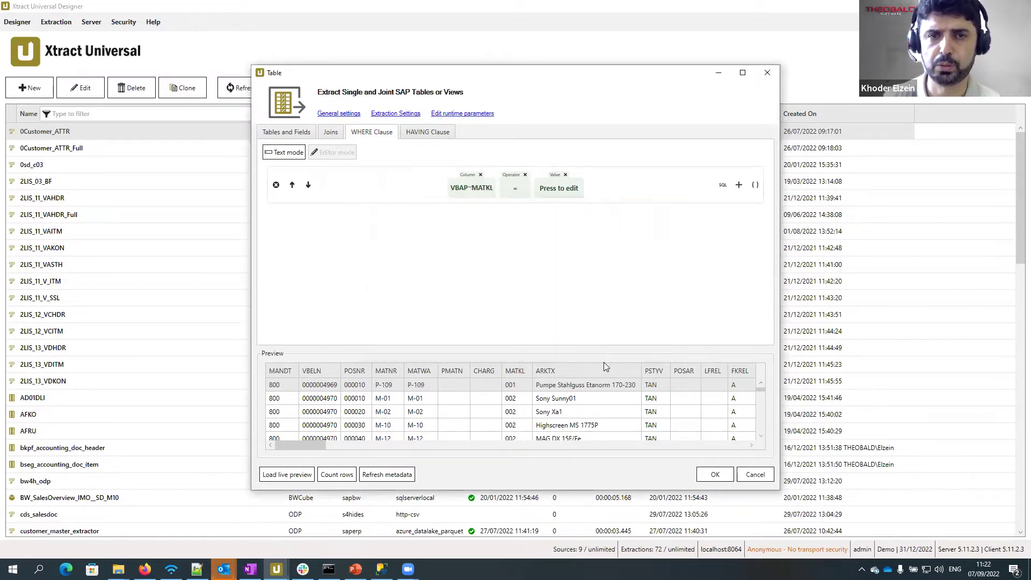
Set the comparison value of the MATKL criterion to the String 001
{"action": "left_click", "coordinate": [568, 191]}
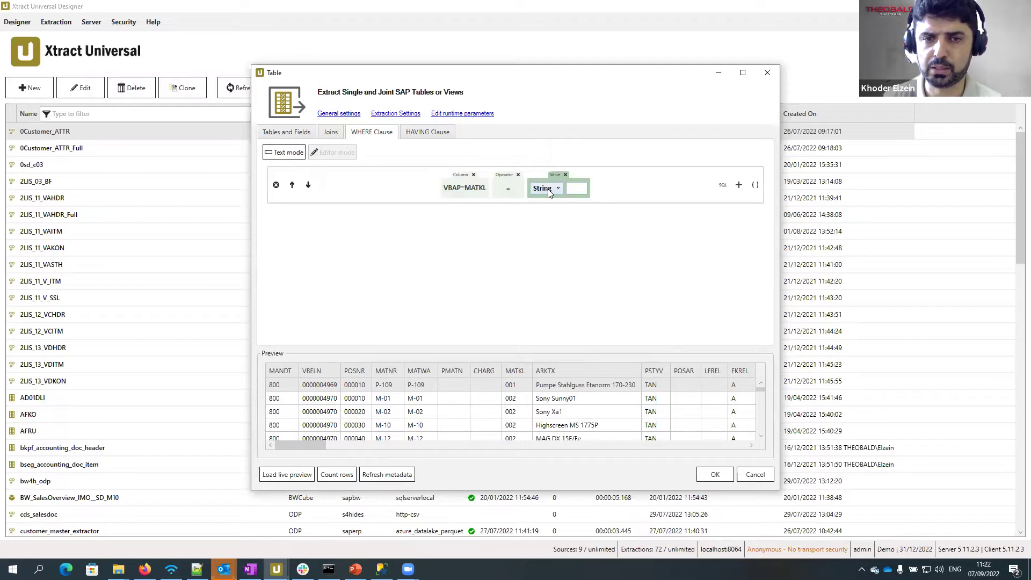
{"action": "left_click", "coordinate": [549, 189]}
{"action": "left_click", "coordinate": [550, 199]}
{"action": "left_click", "coordinate": [575, 189]}
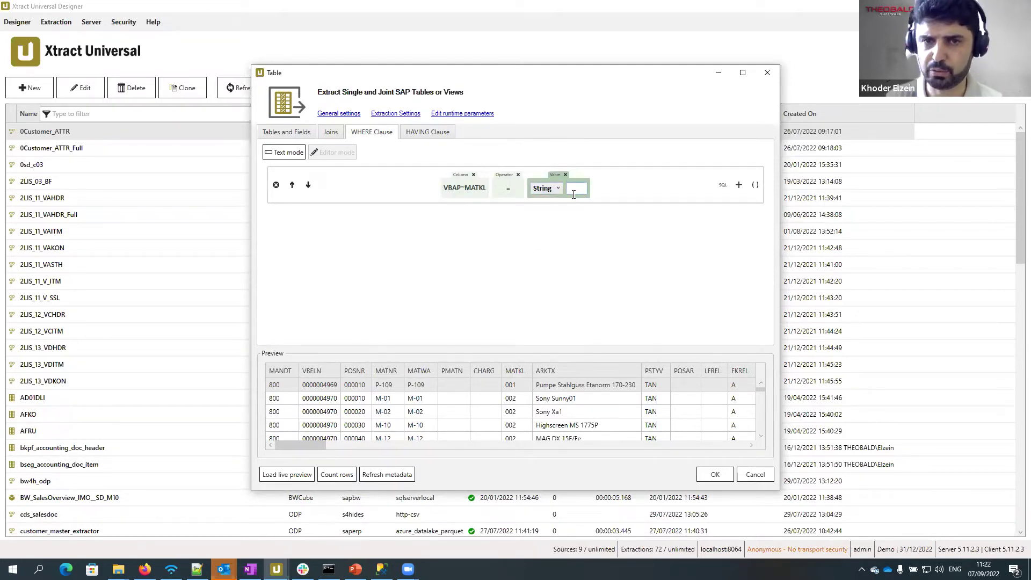
{"action": "type", "text": "001"}
{"action": "left_click", "coordinate": [580, 218]}
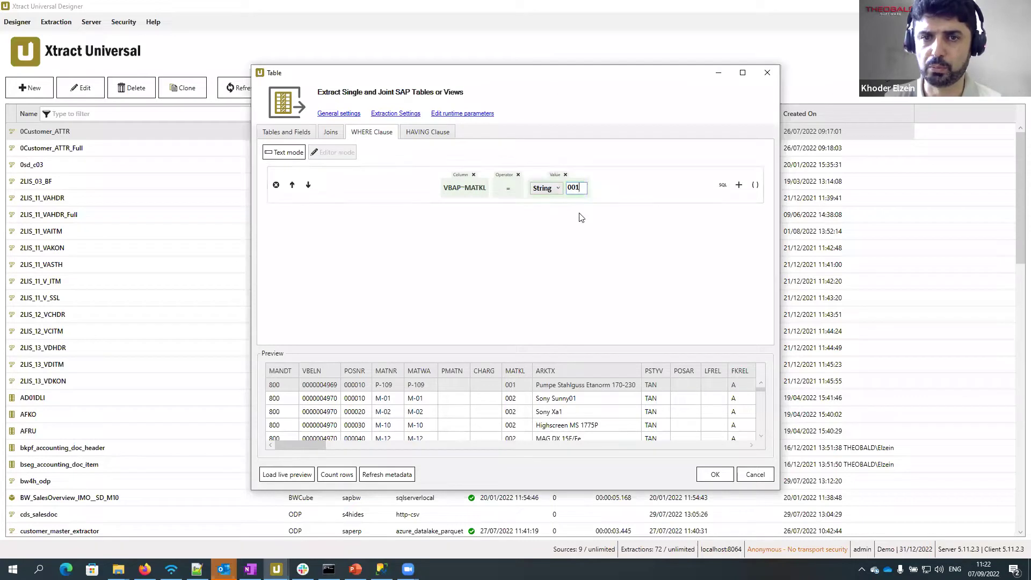
Reload the live preview with the MATKL filter applied and count the matching rows
{"action": "left_click", "coordinate": [290, 476]}
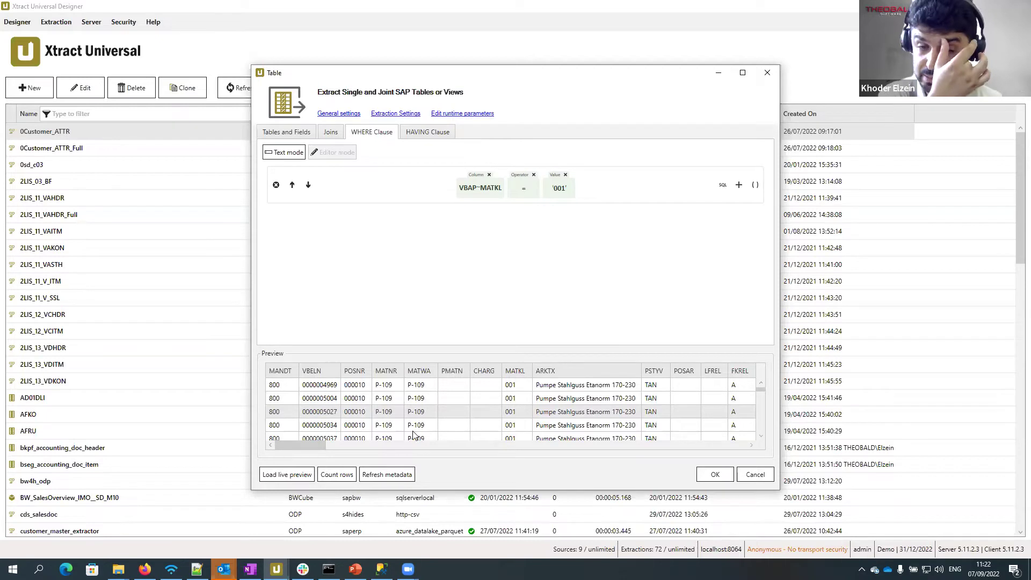
{"action": "left_click", "coordinate": [337, 475]}
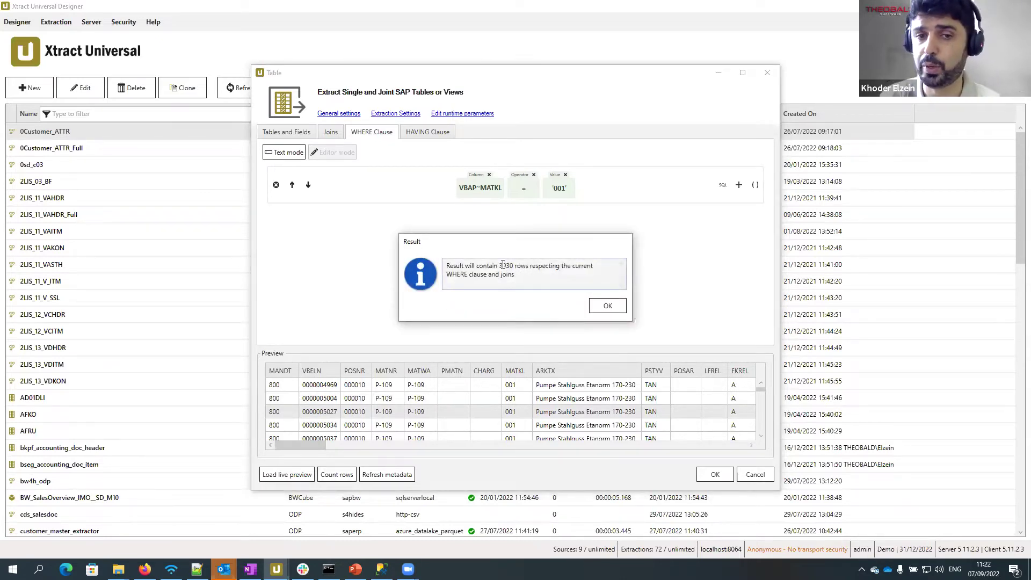
Dismiss the row count result and save the Table extraction settings with the MATKL filter
{"action": "left_click_drag", "start_coordinate": [499, 264], "coordinate": [514, 264]}
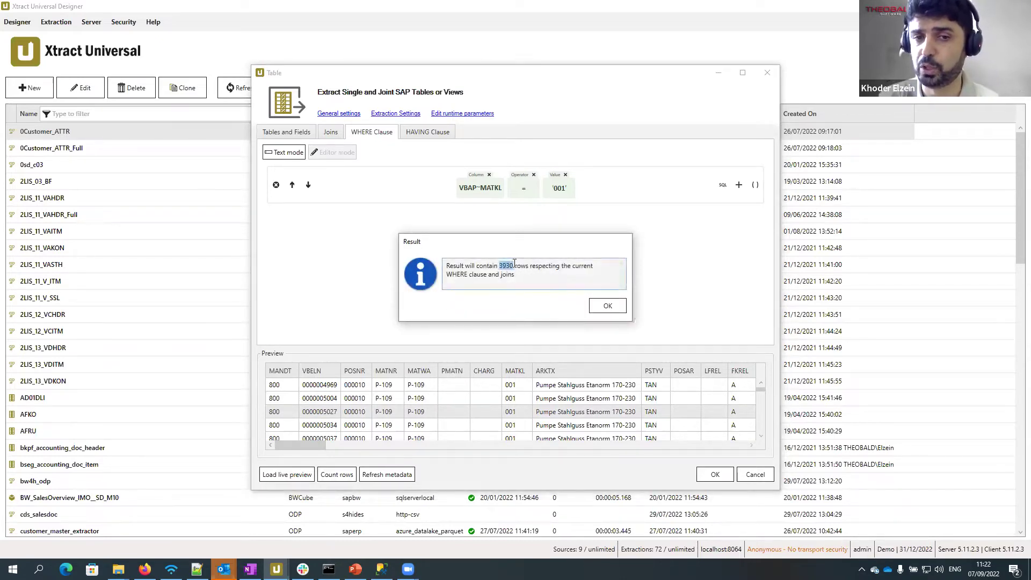
{"action": "left_click", "coordinate": [607, 306]}
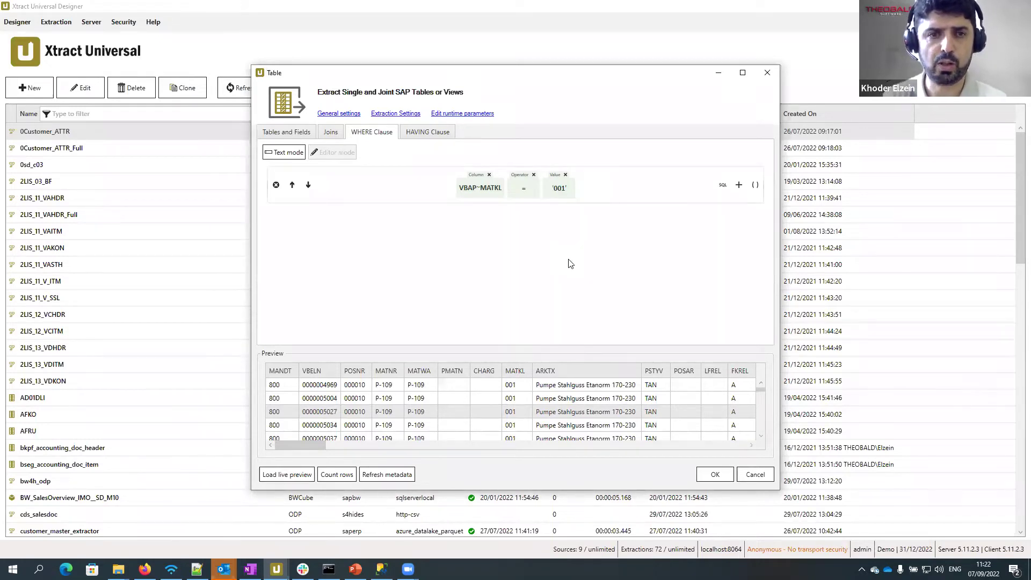
{"action": "left_click", "coordinate": [713, 477]}
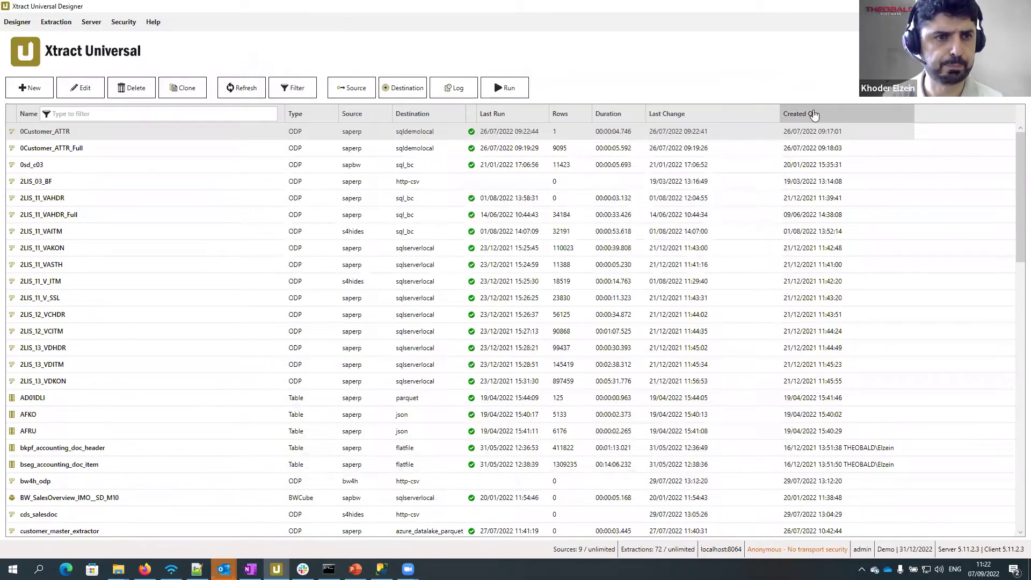
Sort the extraction list by creation date with the newest first and select demo_salesdoc
{"action": "left_click", "coordinate": [813, 114]}
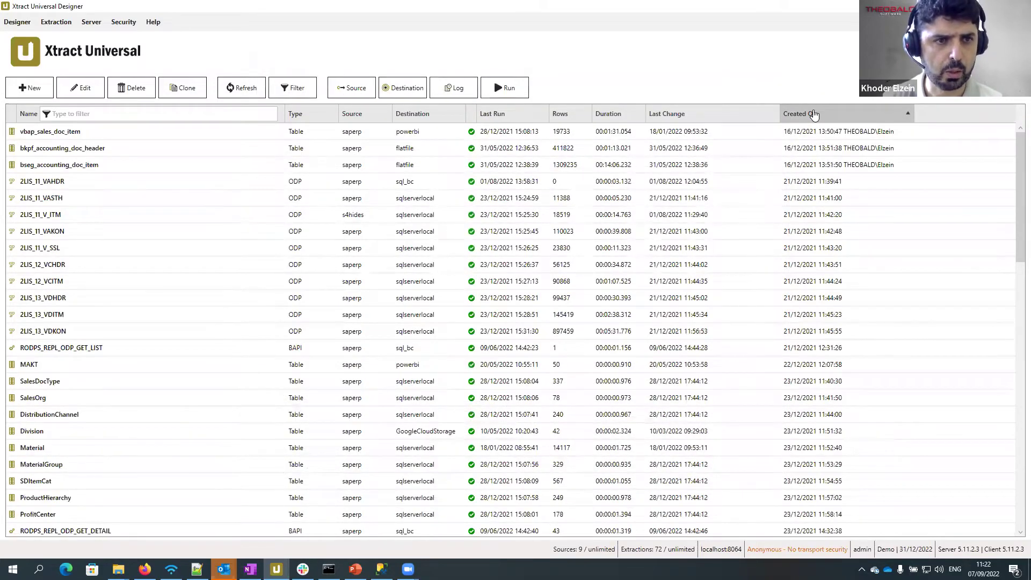
{"action": "left_click", "coordinate": [813, 114]}
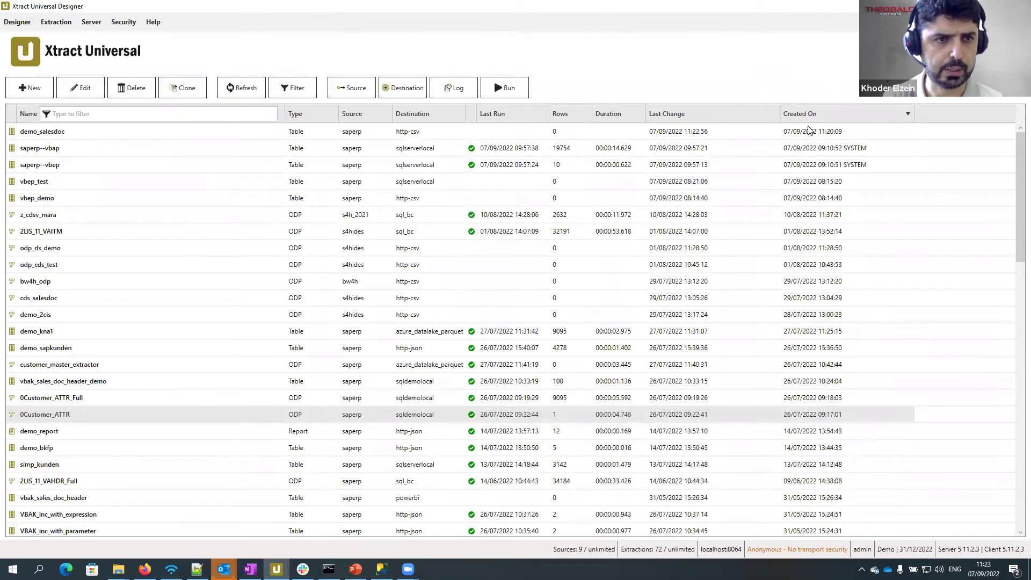
{"action": "left_click", "coordinate": [56, 135]}
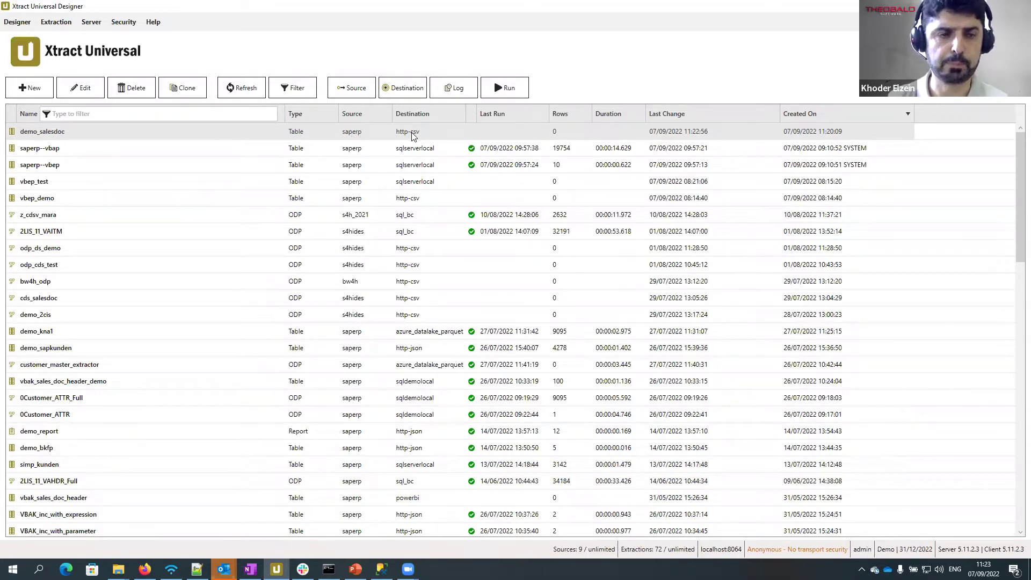
Review the URL and xu.exe command line in the run dialog of demo_salesdoc, and close it without running
{"action": "left_click", "coordinate": [504, 88]}
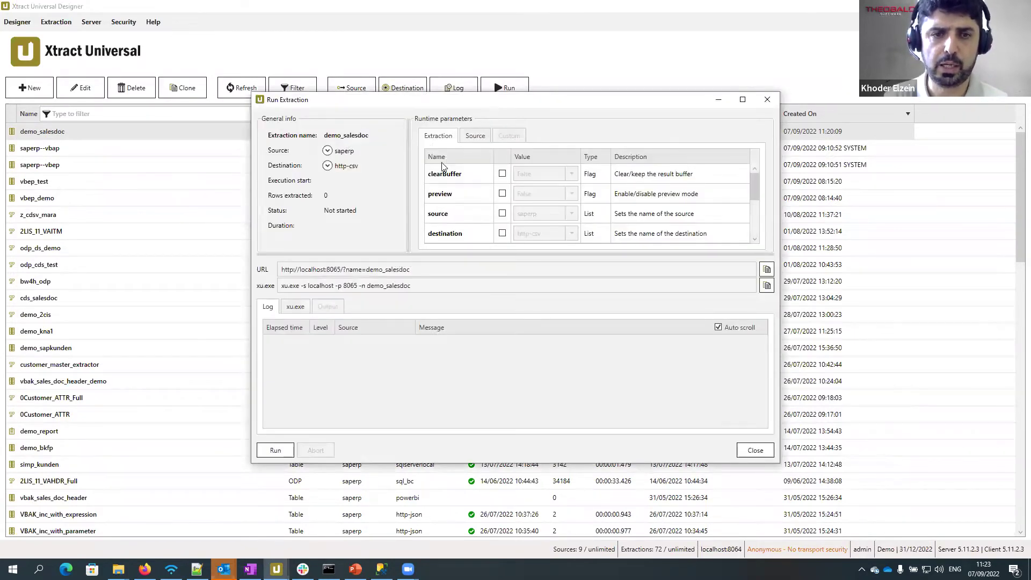
{"action": "left_click_drag", "start_coordinate": [493, 106], "coordinate": [445, 163]}
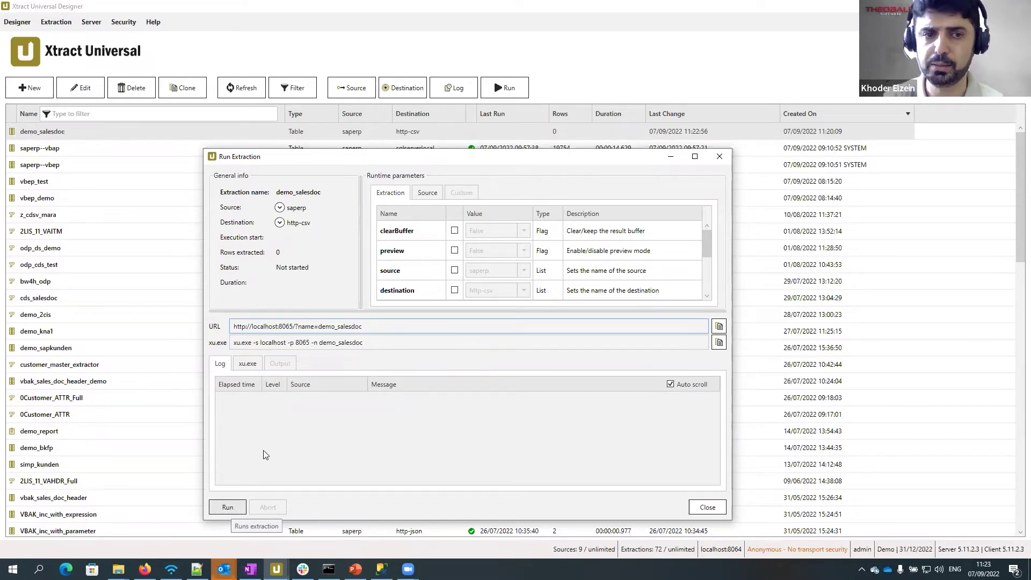
{"action": "left_click_drag", "start_coordinate": [371, 335], "coordinate": [226, 340]}
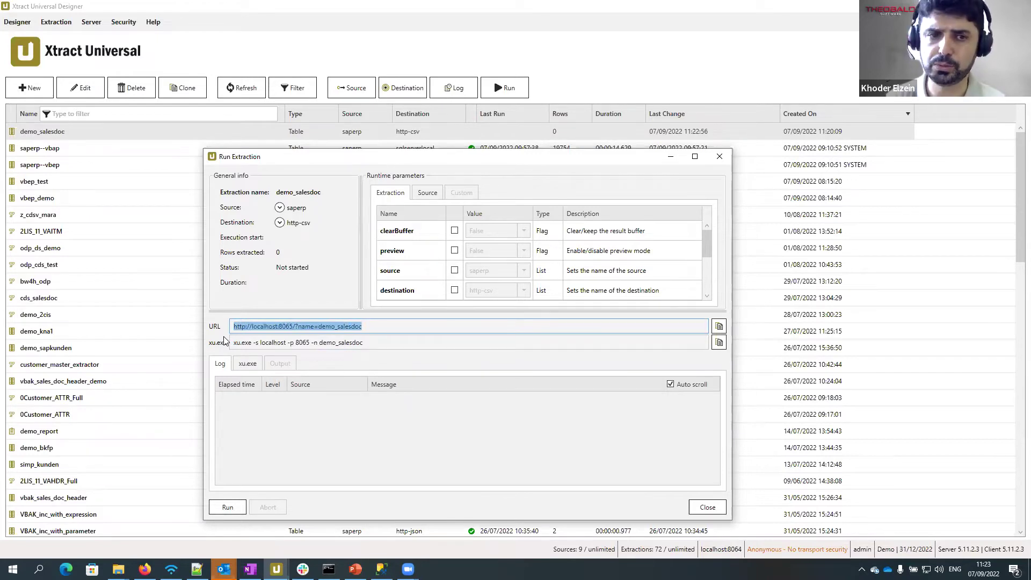
{"action": "left_click_drag", "start_coordinate": [375, 345], "coordinate": [220, 354]}
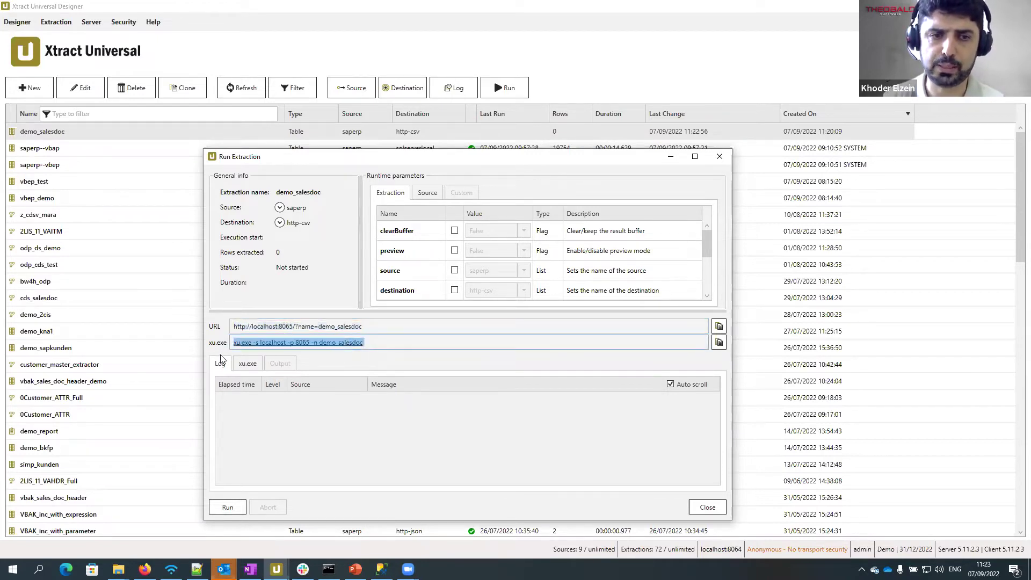
{"action": "left_click_drag", "start_coordinate": [374, 330], "coordinate": [226, 338]}
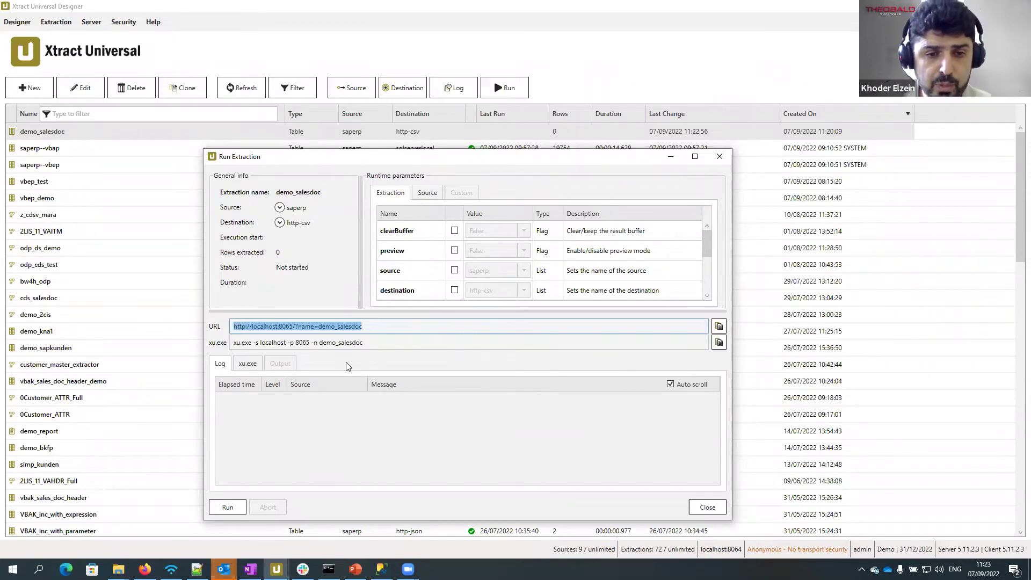
{"action": "left_click_drag", "start_coordinate": [379, 342], "coordinate": [207, 356]}
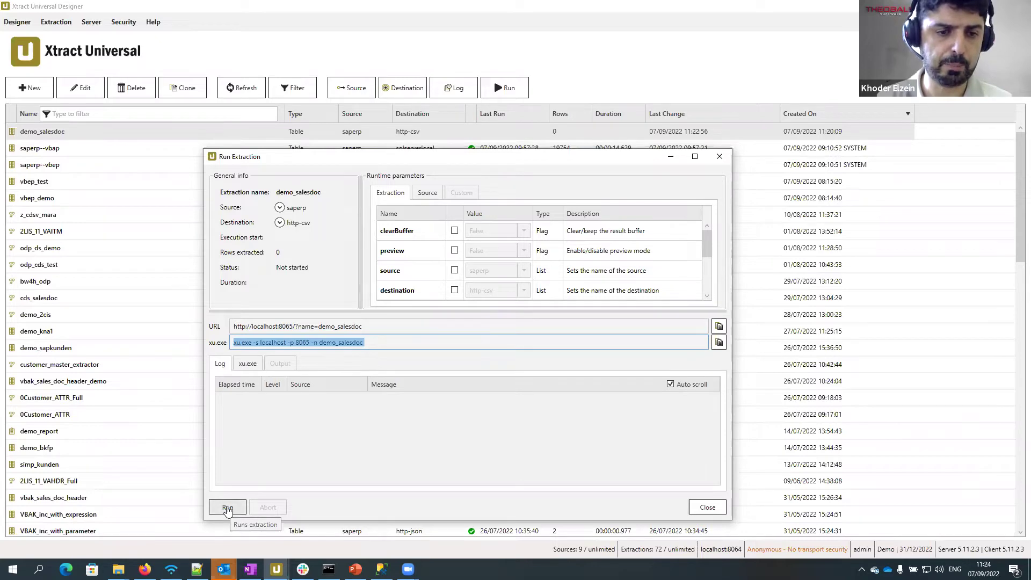
{"action": "left_click", "coordinate": [707, 507]}
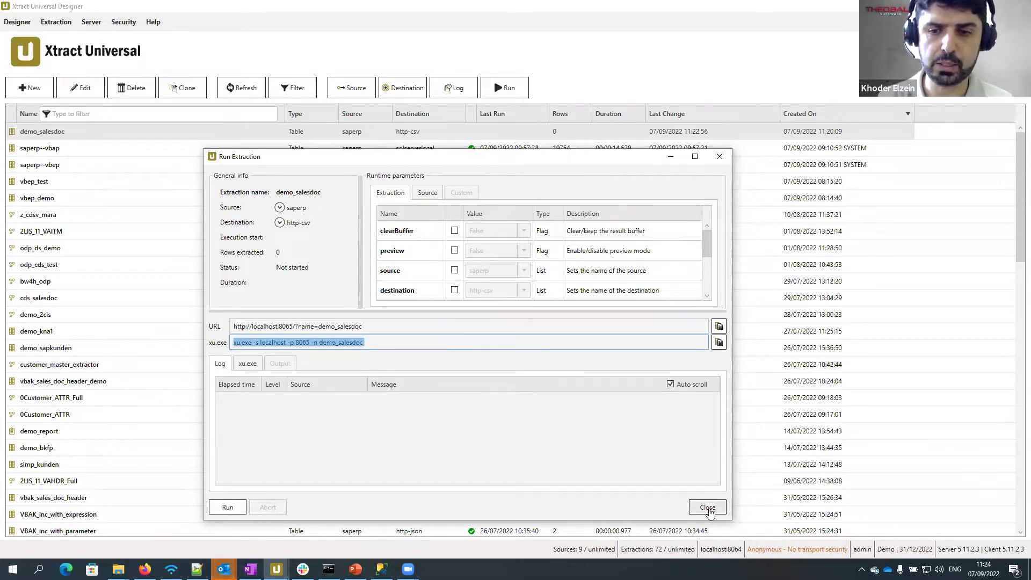
Run the demo_salesdoc extraction in the browser and look through its CSV output
{"action": "right_click", "coordinate": [192, 128]}
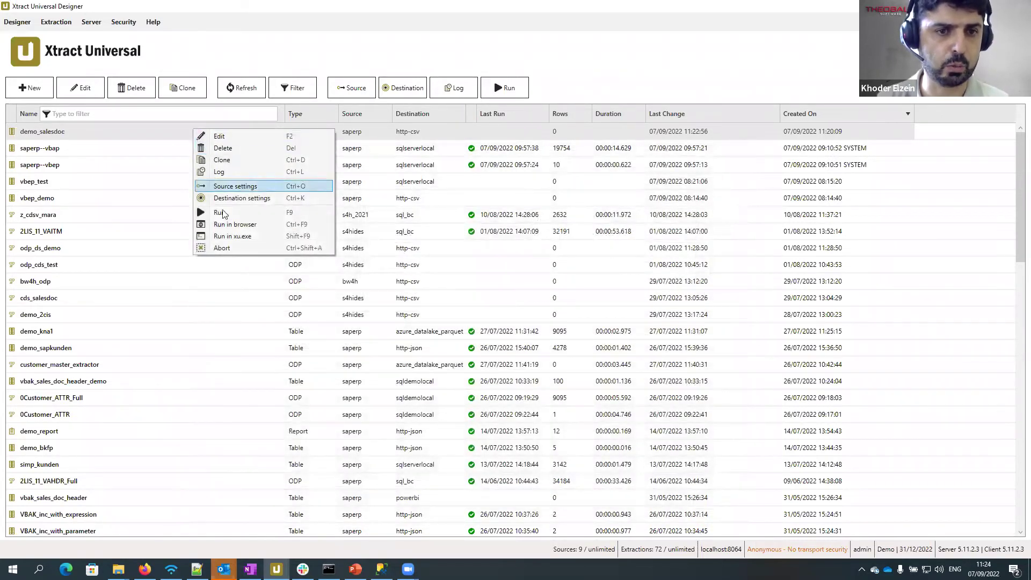
{"action": "left_click", "coordinate": [228, 225]}
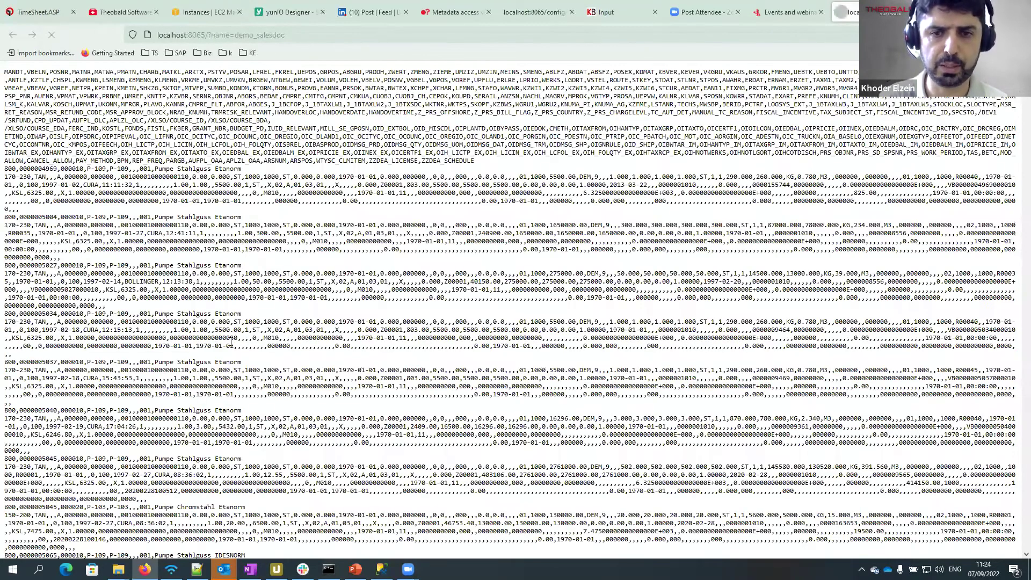
{"action": "scroll", "coordinate": [831, 95], "scroll_direction": "down", "scroll_amount": 1}
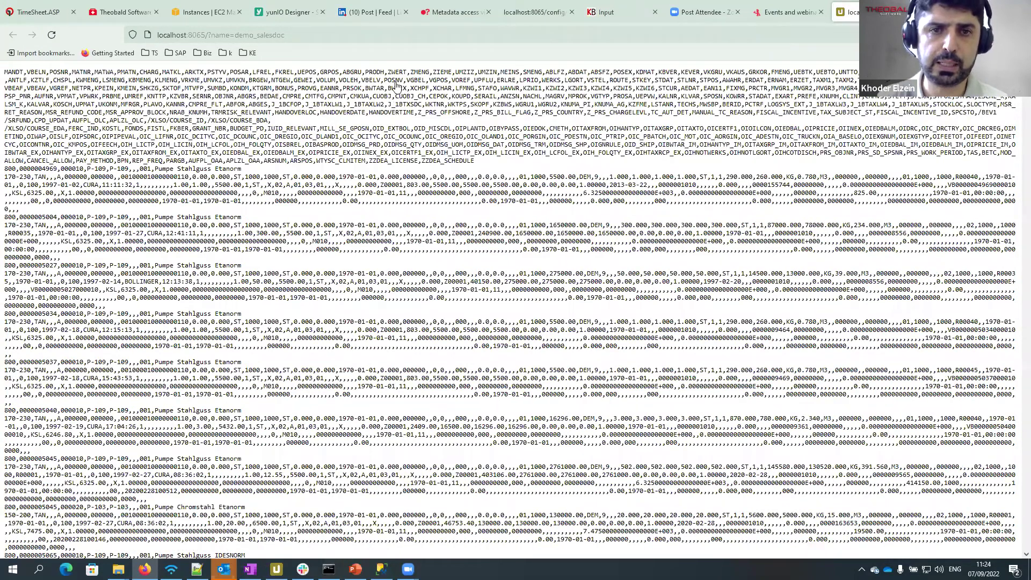
Switch back to Xtract Universal Designer and open the destination settings of demo_salesdoc
{"action": "key", "text": "alt+Tab"}
{"action": "left_click", "coordinate": [403, 87]}
{"action": "left_click_drag", "start_coordinate": [498, 138], "coordinate": [519, 204]}
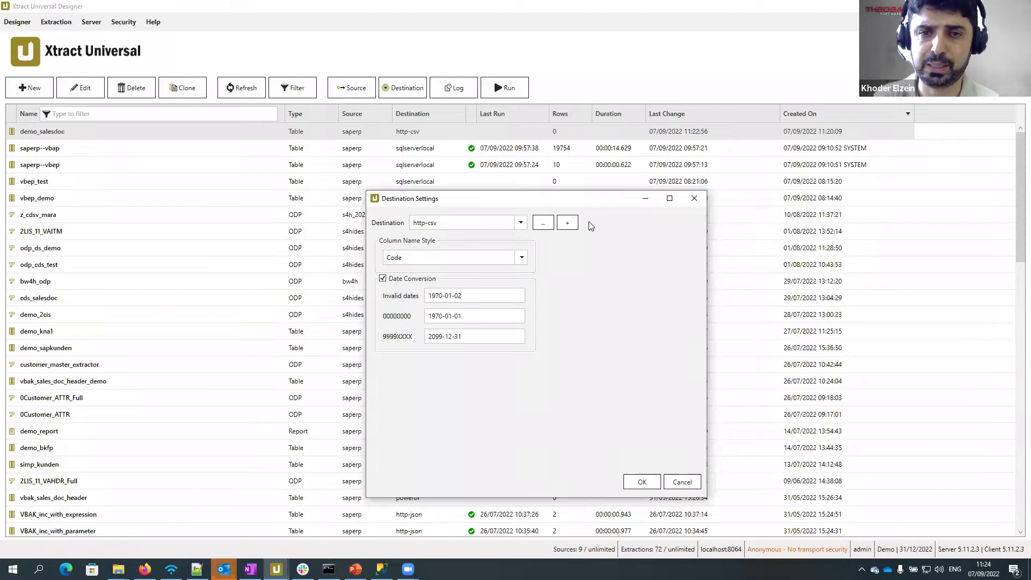
Review the destination types offered for a new destination and cancel without creating one
{"action": "left_click", "coordinate": [567, 222]}
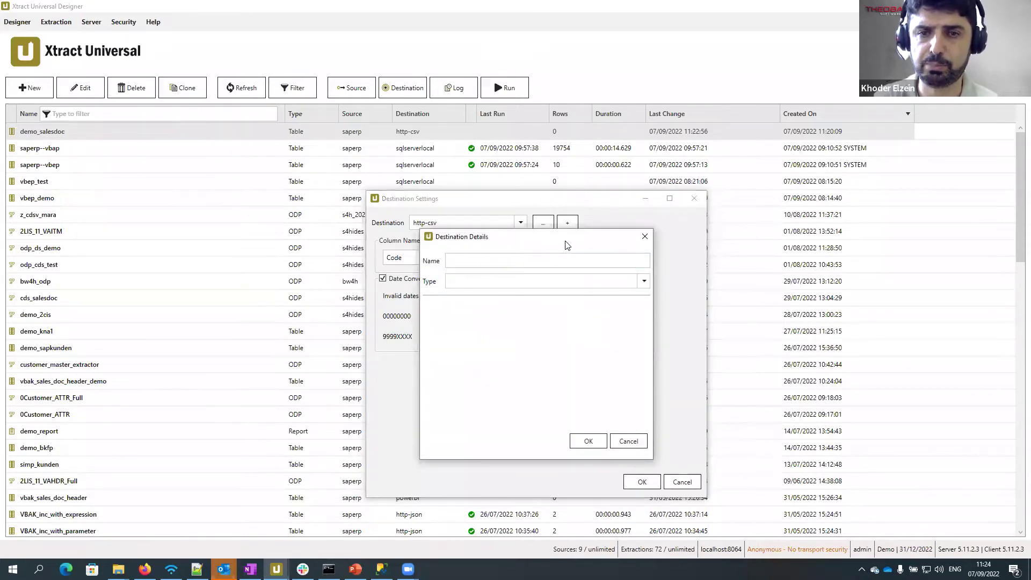
{"action": "left_click_drag", "start_coordinate": [560, 246], "coordinate": [762, 182]}
{"action": "left_click", "coordinate": [846, 220]}
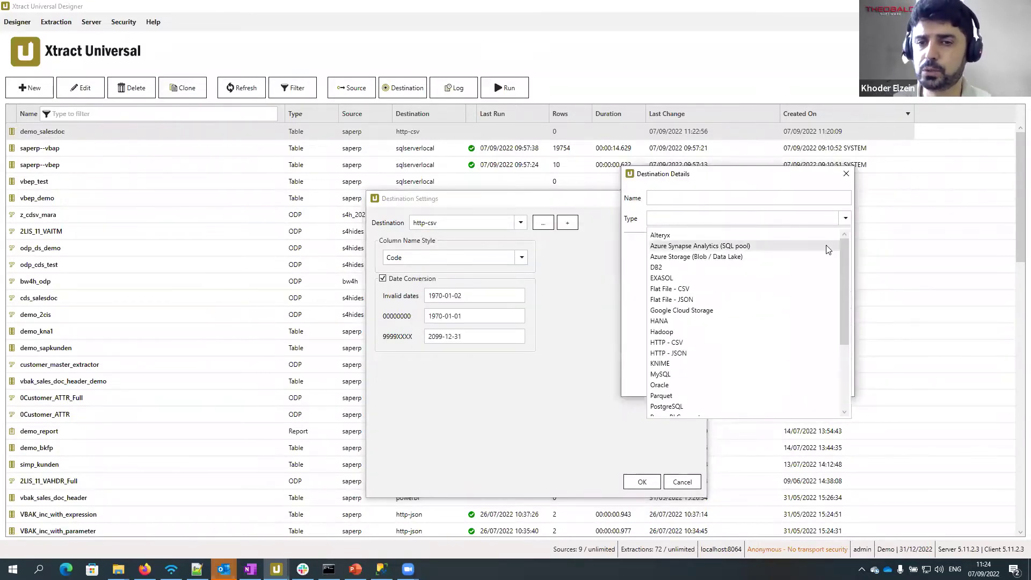
{"action": "scroll", "coordinate": [826, 246], "scroll_direction": "down", "scroll_amount": 4}
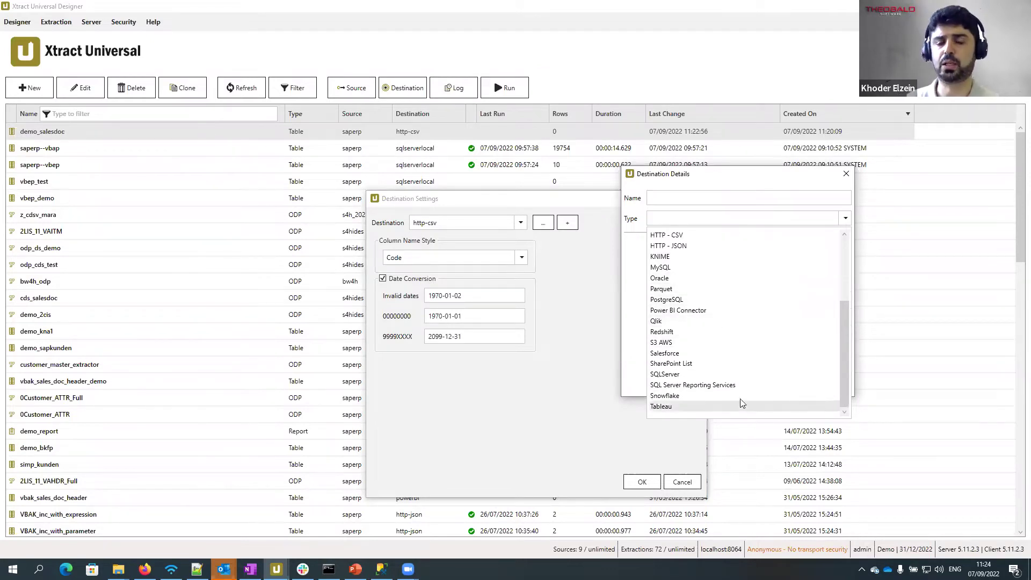
{"action": "scroll", "coordinate": [741, 400], "scroll_direction": "up", "scroll_amount": 4}
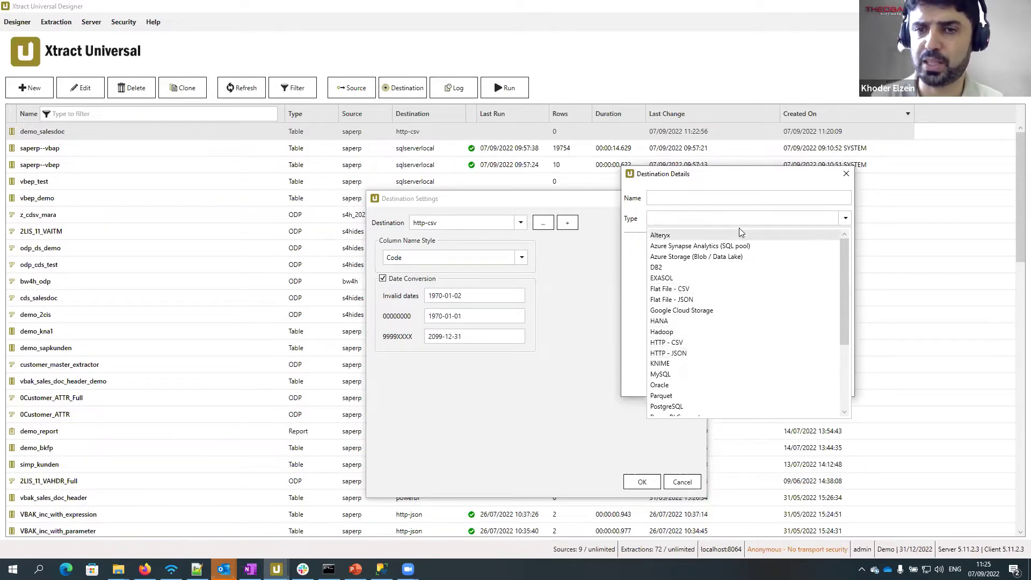
{"action": "left_click", "coordinate": [746, 186]}
{"action": "left_click", "coordinate": [829, 378]}
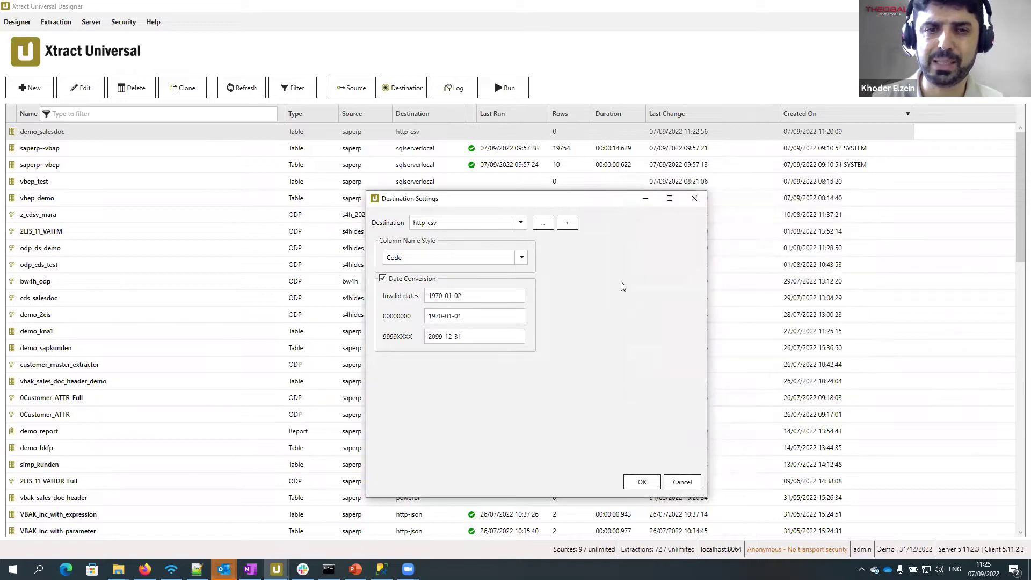
Set the destination of demo_salesdoc to sqlserverlocal, keeping Drop & Create as the preparation, and save the settings
{"action": "left_click", "coordinate": [521, 222]}
{"action": "scroll", "coordinate": [497, 299], "scroll_direction": "down", "scroll_amount": 1}
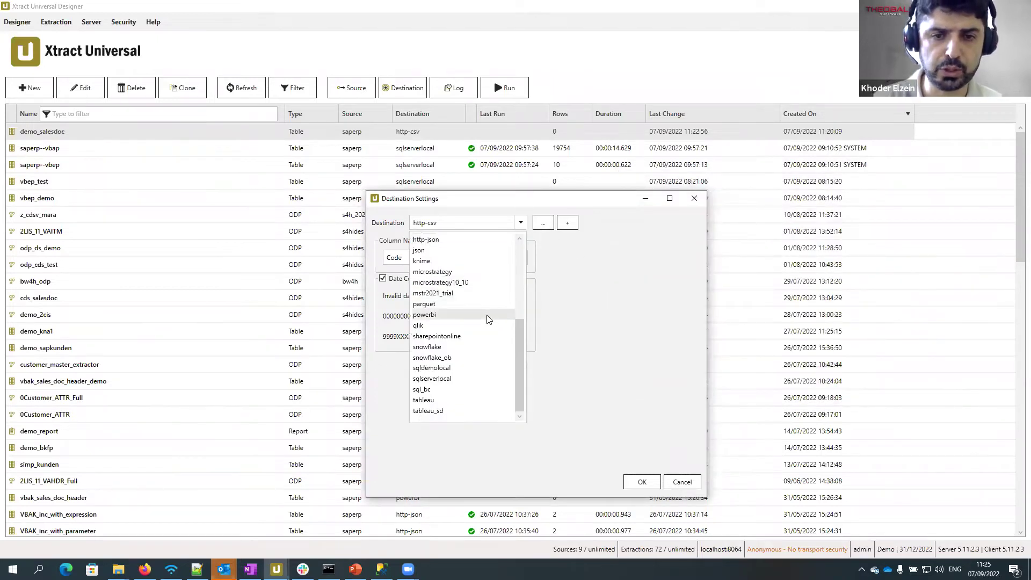
{"action": "left_click", "coordinate": [452, 377]}
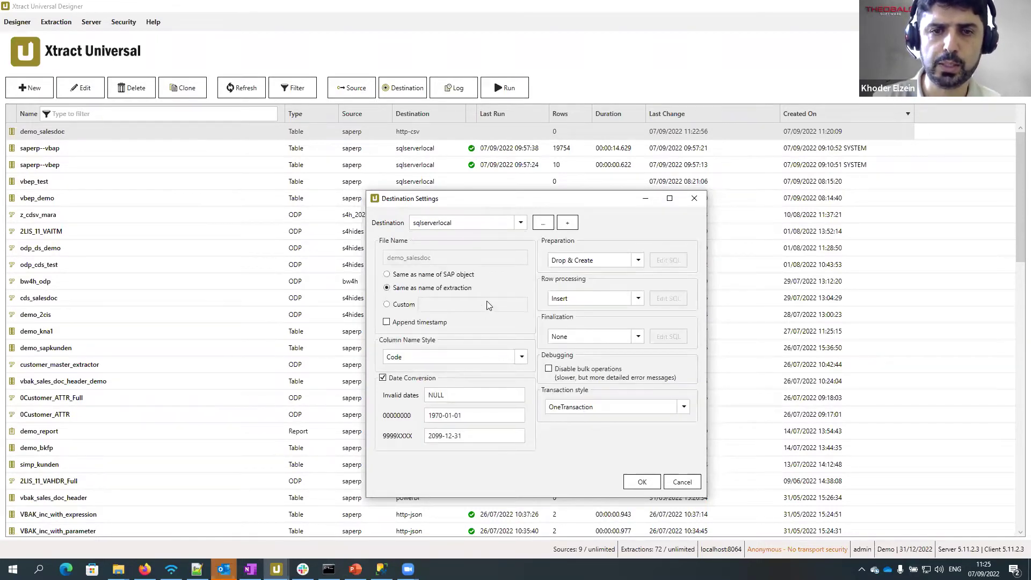
{"action": "left_click_drag", "start_coordinate": [561, 198], "coordinate": [536, 122]}
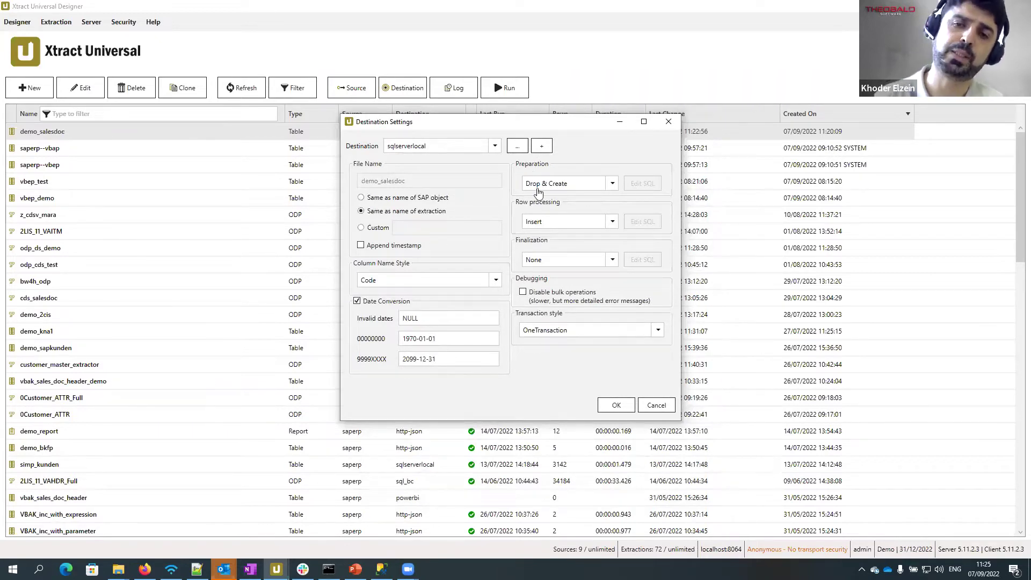
{"action": "left_click", "coordinate": [613, 184]}
{"action": "left_click", "coordinate": [613, 186]}
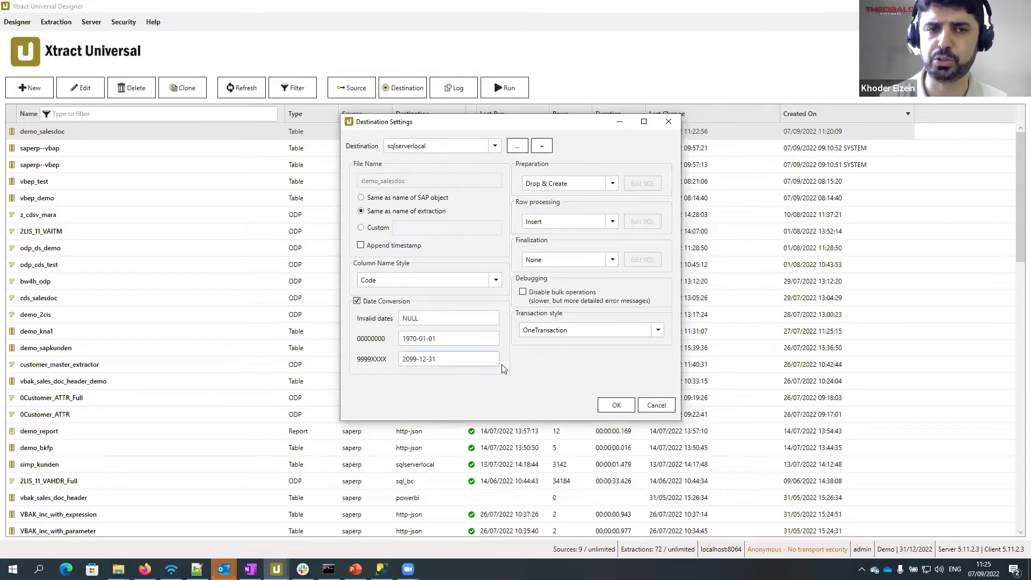
{"action": "left_click", "coordinate": [617, 407]}
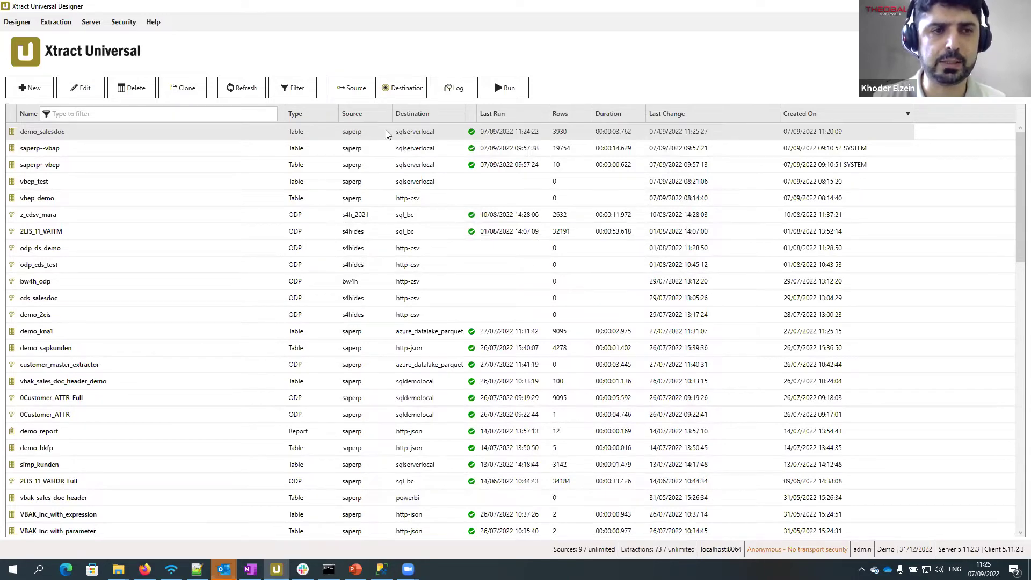
Run the demo_salesdoc extraction to the SQL Server destination and close the run dialog once it finishes
{"action": "left_click", "coordinate": [509, 88]}
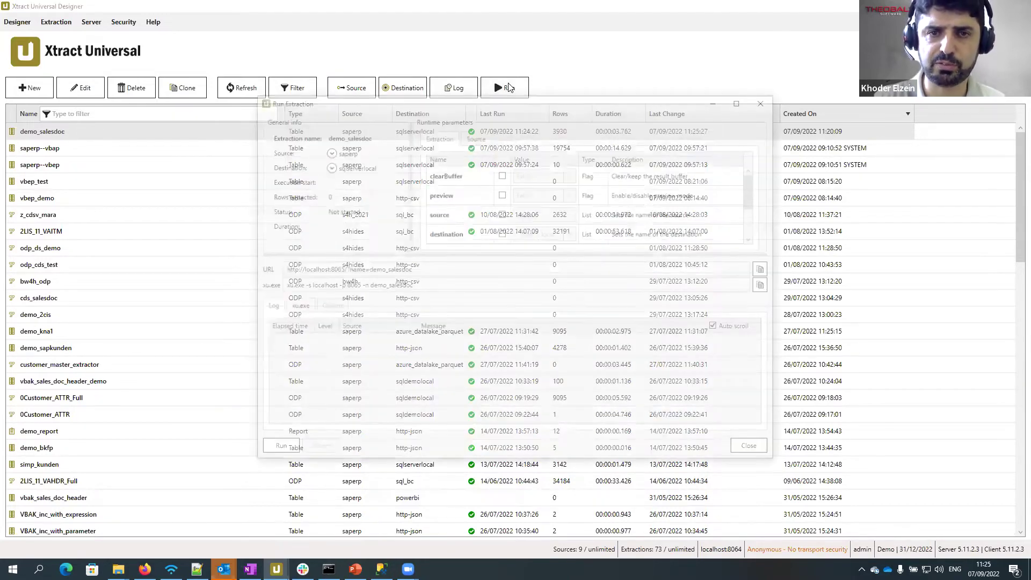
{"action": "left_click", "coordinate": [277, 450]}
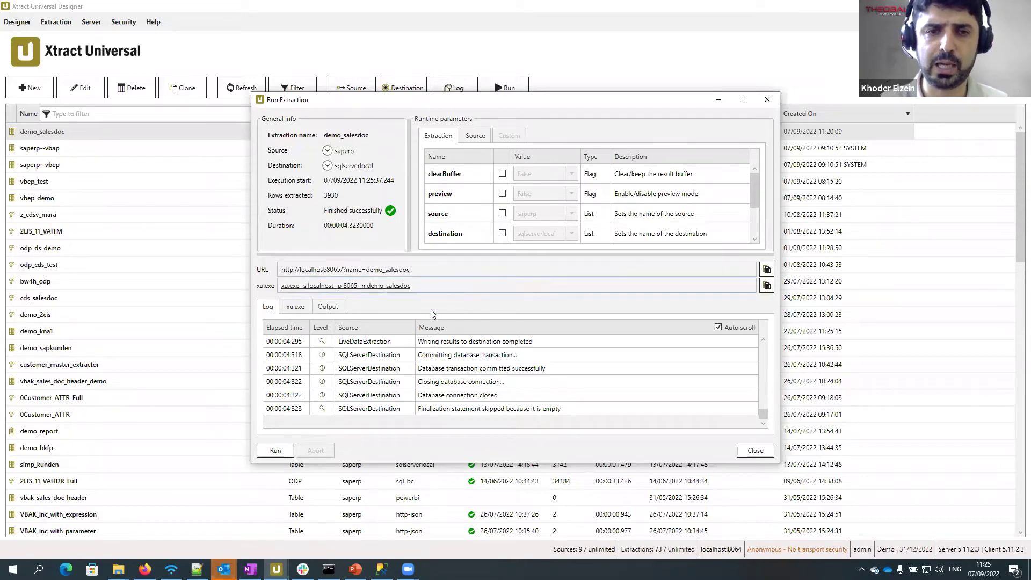
{"action": "left_click", "coordinate": [754, 450]}
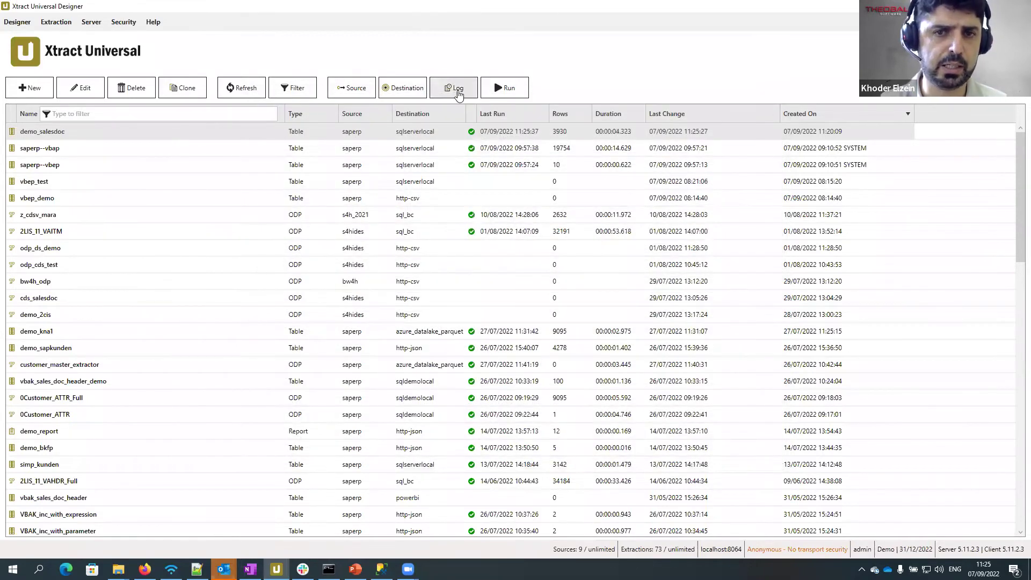
Review the extraction log of demo_salesdoc for the latest run and close it
{"action": "left_click", "coordinate": [454, 88]}
{"action": "left_click_drag", "start_coordinate": [756, 204], "coordinate": [747, 182]}
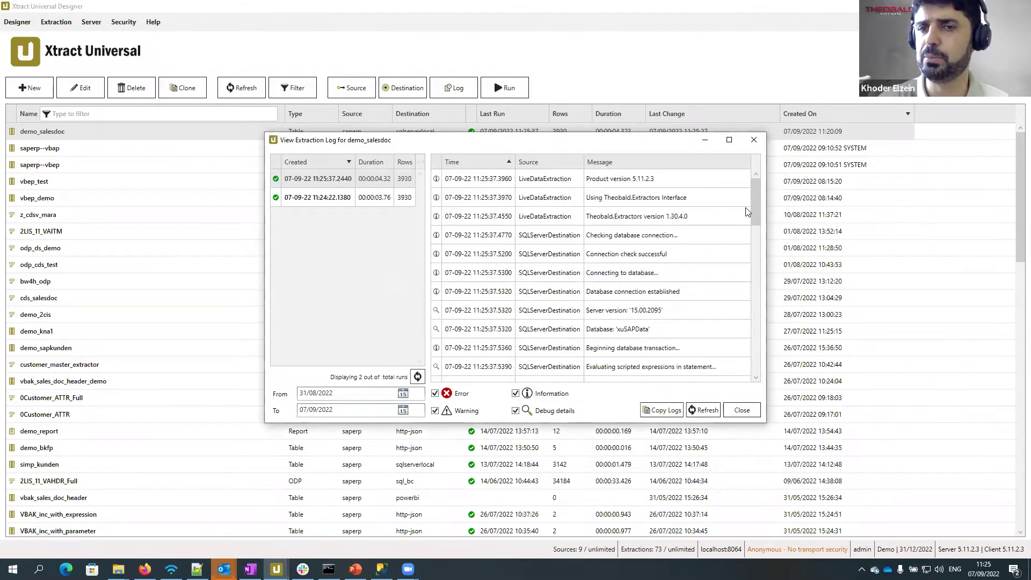
{"action": "left_click", "coordinate": [742, 411]}
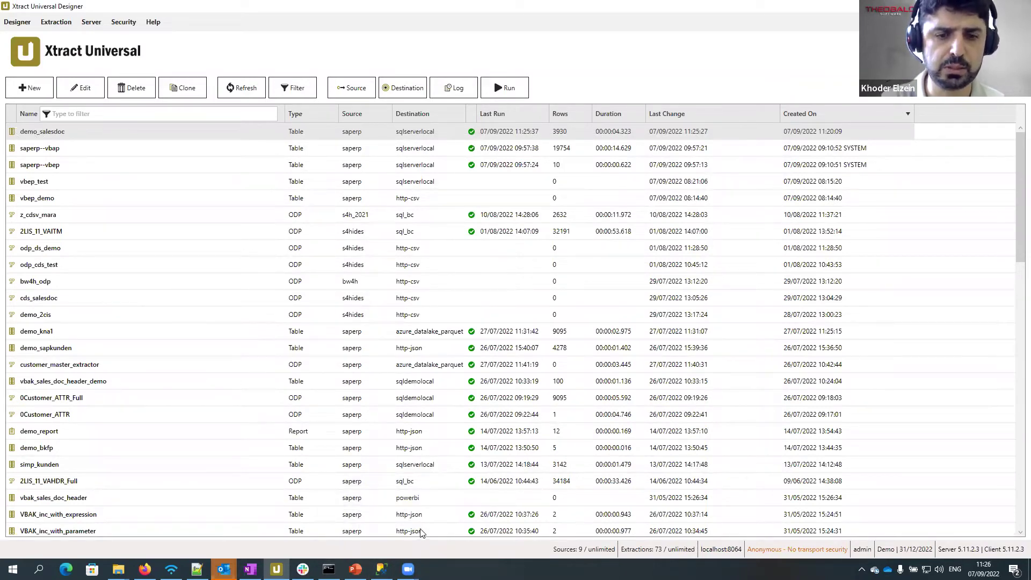
Switch to SQL Server Management Studio and expand the tables of the xuSAPData database to locate dbo.demo_salesdoc
{"action": "left_click", "coordinate": [382, 569]}
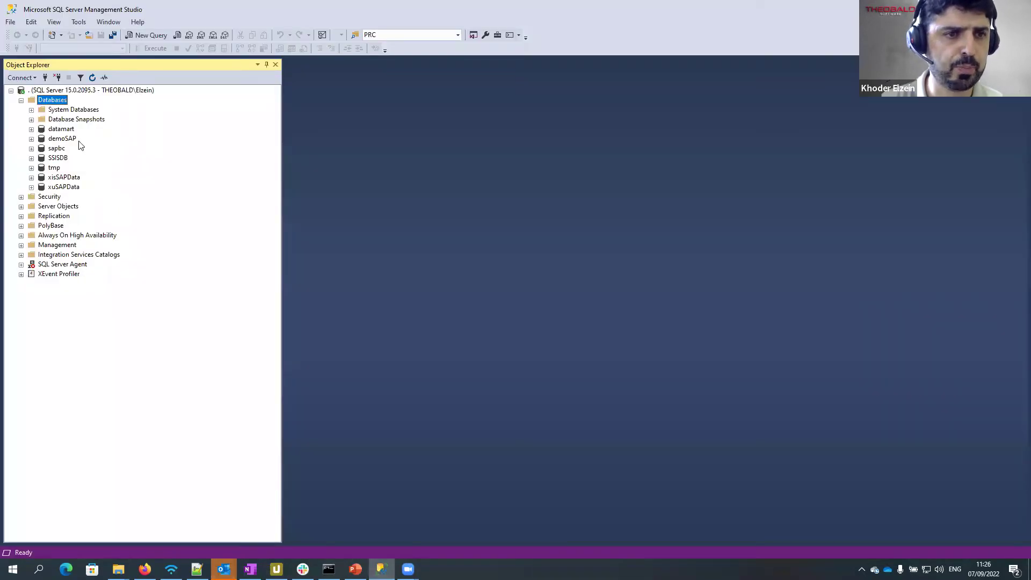
{"action": "double_click", "coordinate": [61, 187]}
{"action": "left_click", "coordinate": [82, 200]}
{"action": "left_click", "coordinate": [86, 209]}
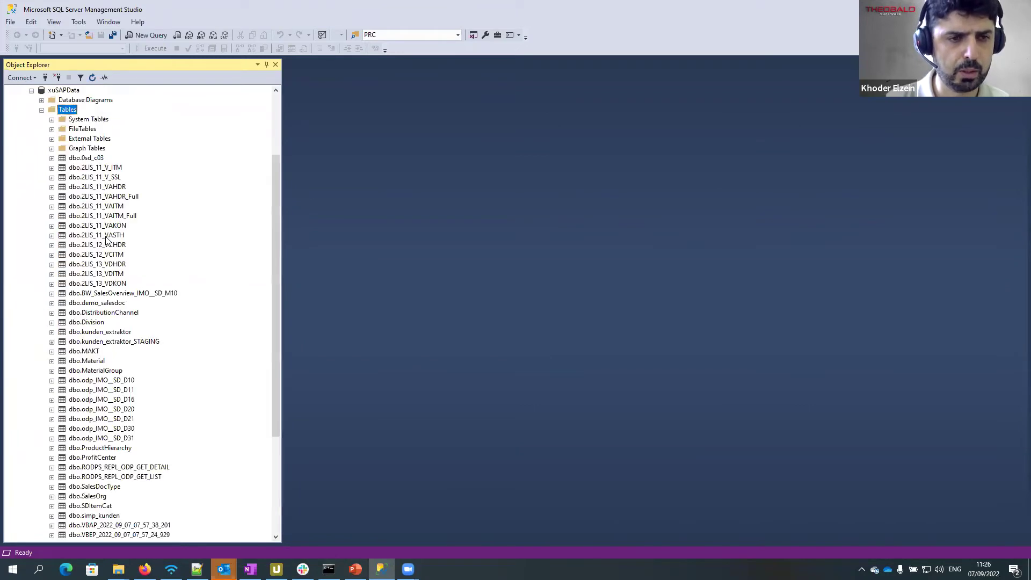
{"action": "scroll", "coordinate": [166, 252], "scroll_direction": "down", "scroll_amount": 1}
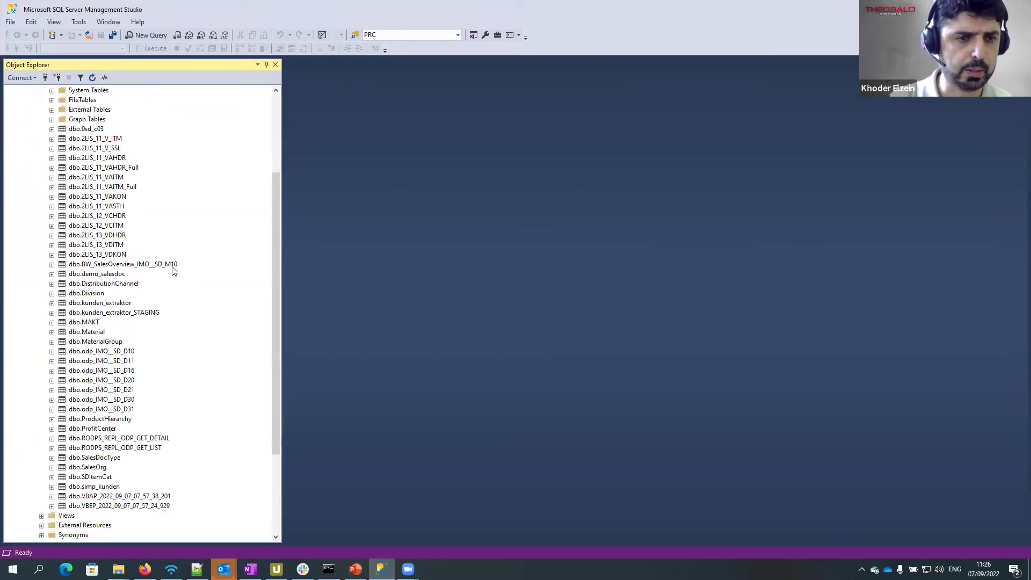
Query the top 1000 rows of dbo.demo_salesdoc and look through the returned sales document items
{"action": "right_click", "coordinate": [104, 275]}
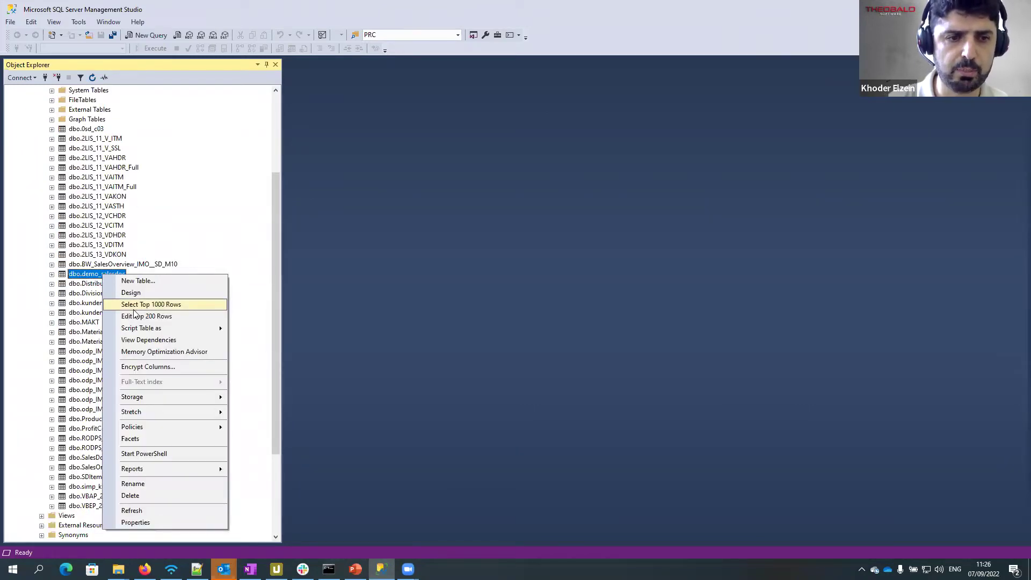
{"action": "left_click", "coordinate": [134, 308]}
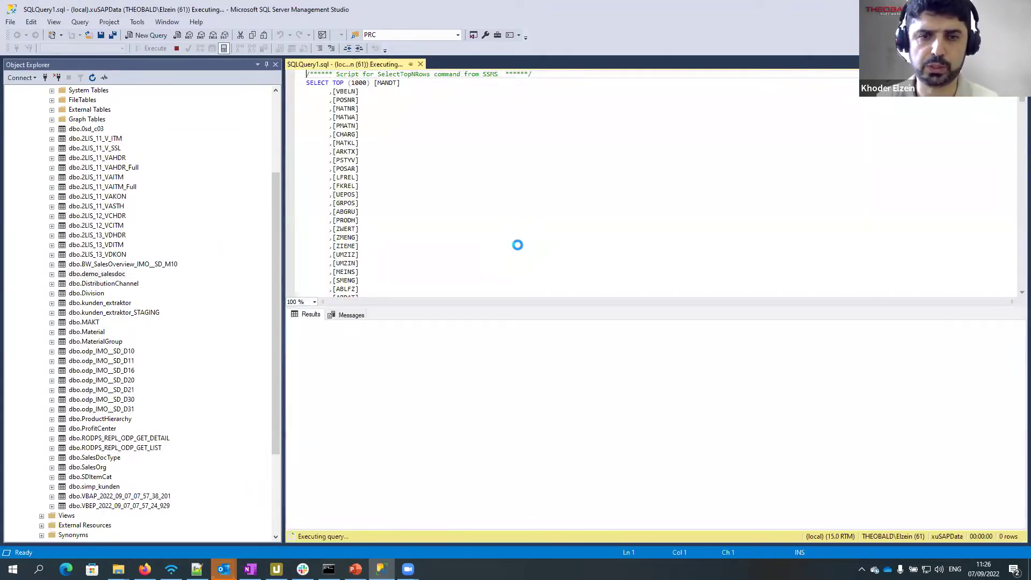
{"action": "scroll", "coordinate": [533, 413], "scroll_direction": "down", "scroll_amount": 7}
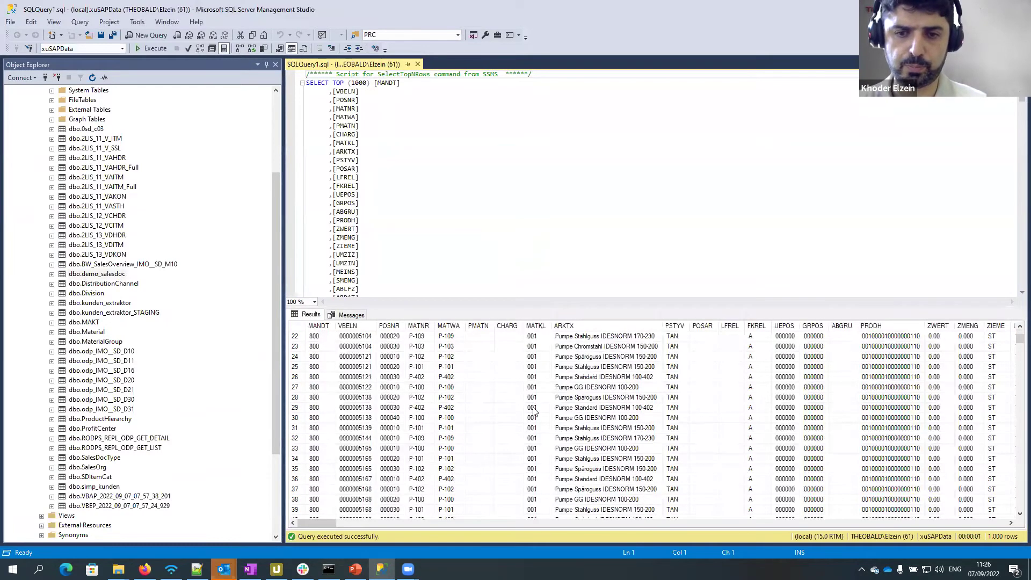
{"action": "scroll", "coordinate": [533, 413], "scroll_direction": "up", "scroll_amount": 7}
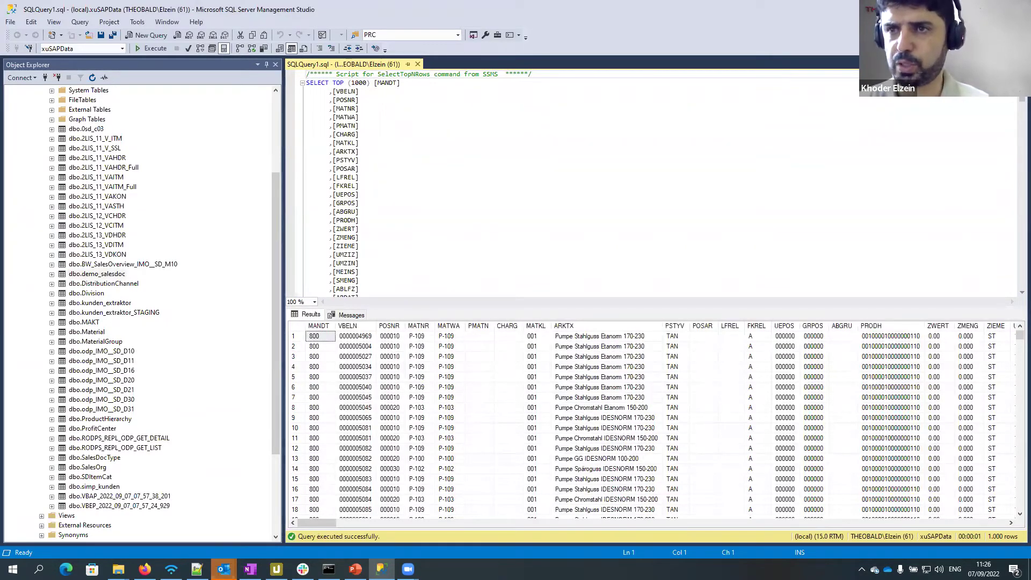
Switch to Xtract Universal Designer, copy the extraction name demo_salesdoc from the URL in its run dialog, and close the dialog
{"action": "key", "text": "alt+Tab"}
{"action": "left_click", "coordinate": [504, 88]}
{"action": "left_click_drag", "start_coordinate": [410, 269], "coordinate": [368, 277]}
{"action": "key", "text": "ctrl+c"}
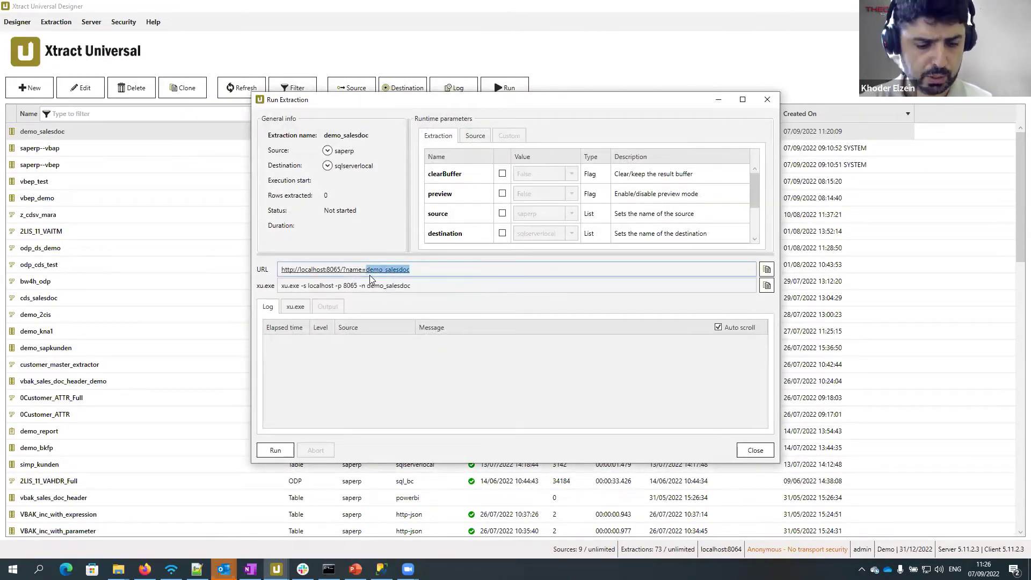
{"action": "left_click", "coordinate": [755, 450]}
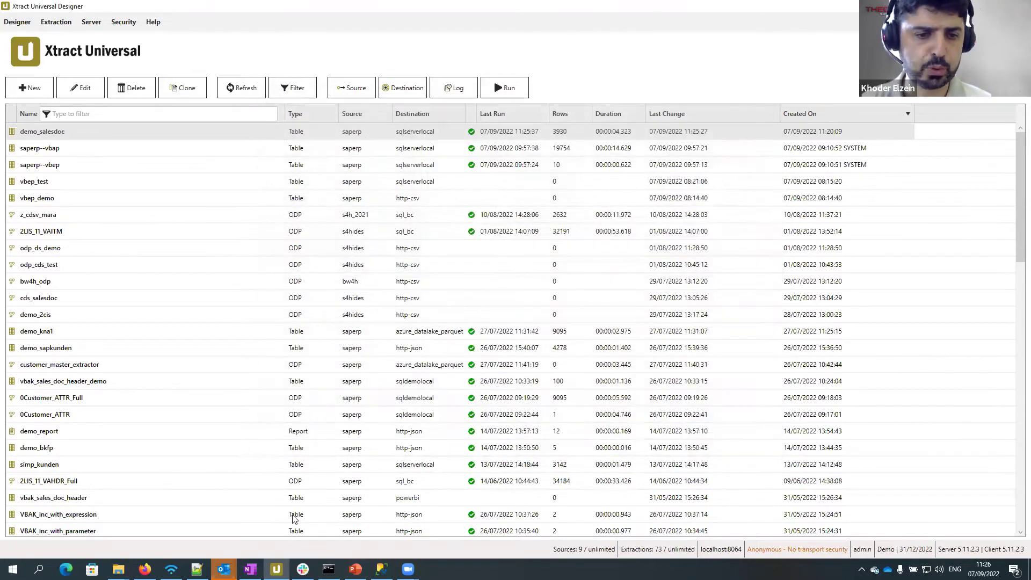
Switch to Firefox, close the demo_salesdoc output page, and bring up the result-columns metadata page of saperp--vbep in a smaller window
{"action": "left_click", "coordinate": [145, 569]}
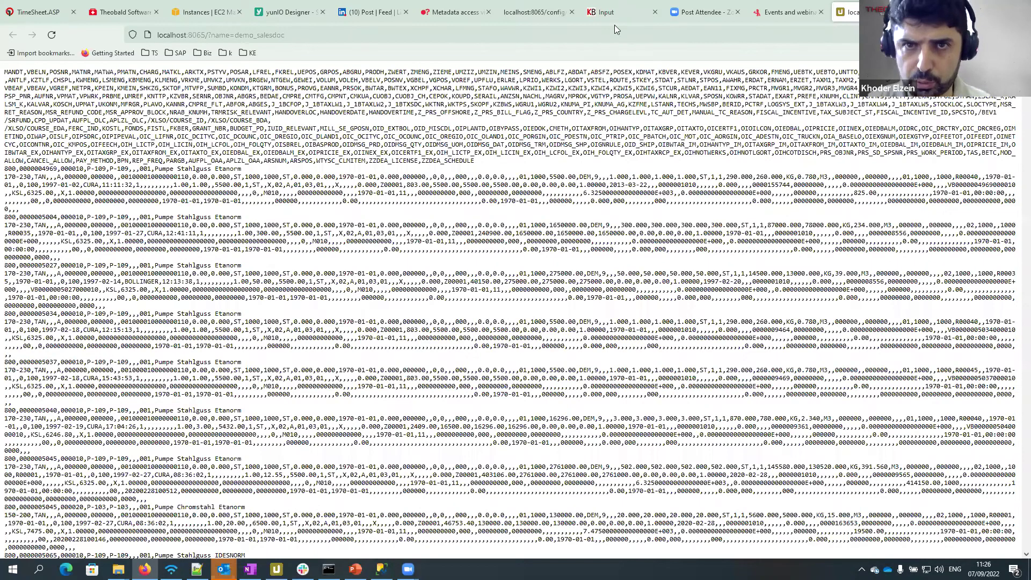
{"action": "key", "text": "ctrl+w"}
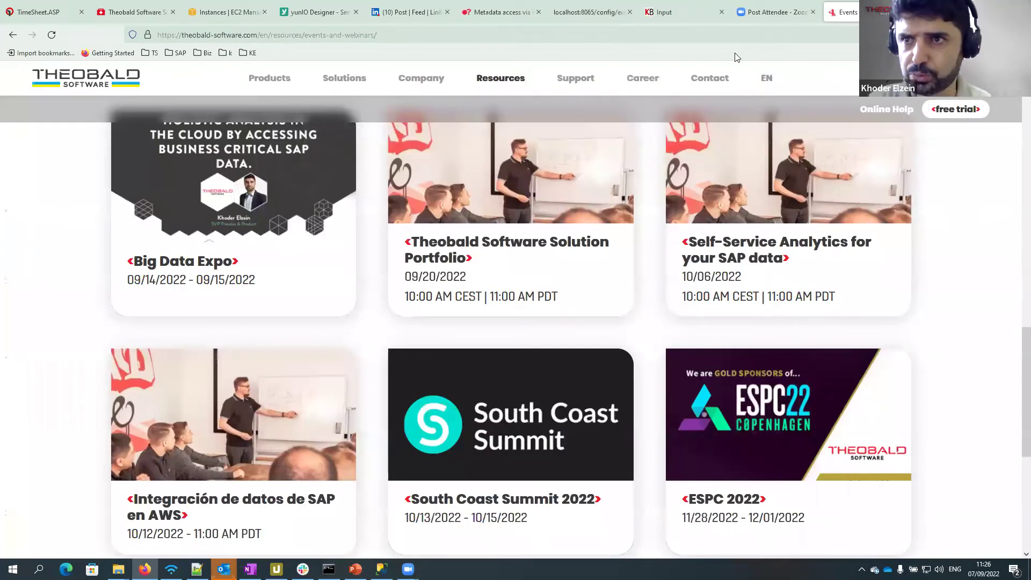
{"action": "key", "text": "super+Down"}
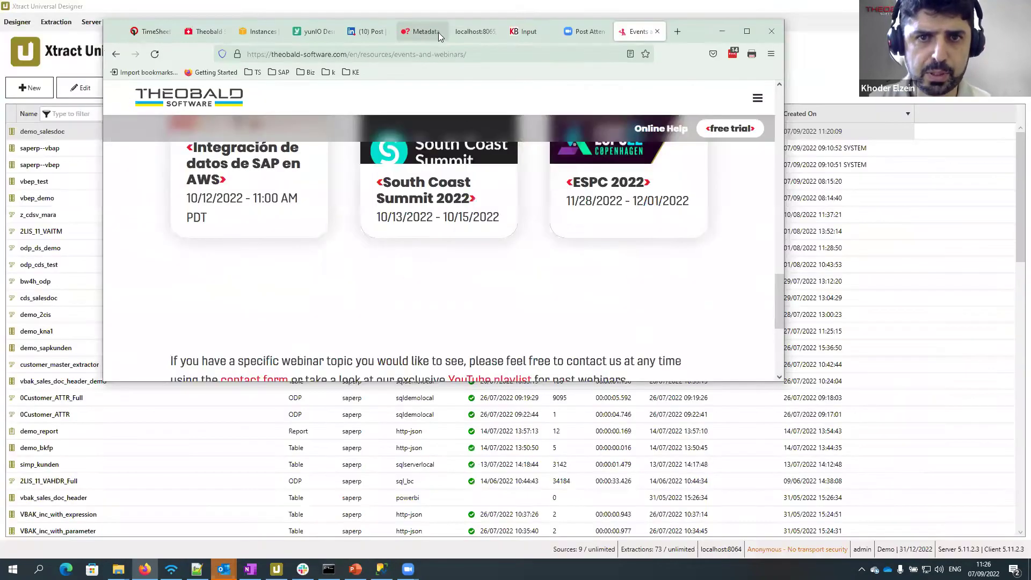
{"action": "left_click", "coordinate": [469, 32]}
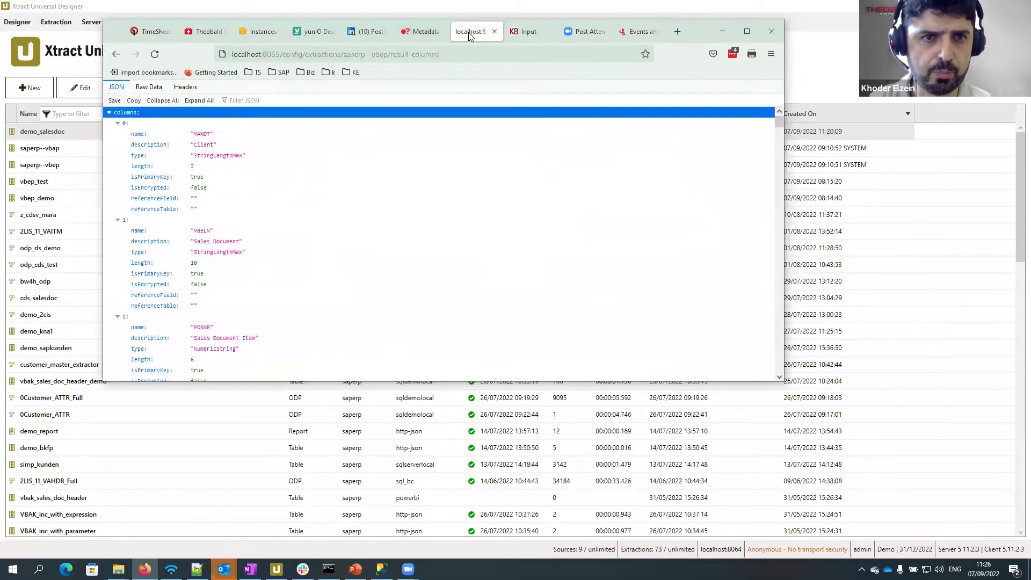
Replace saperp--vbep with demo_salesdoc in the address and load localhost:8065/config/extractions/demo_salesdoc/result-columns
{"action": "left_click", "coordinate": [251, 54]}
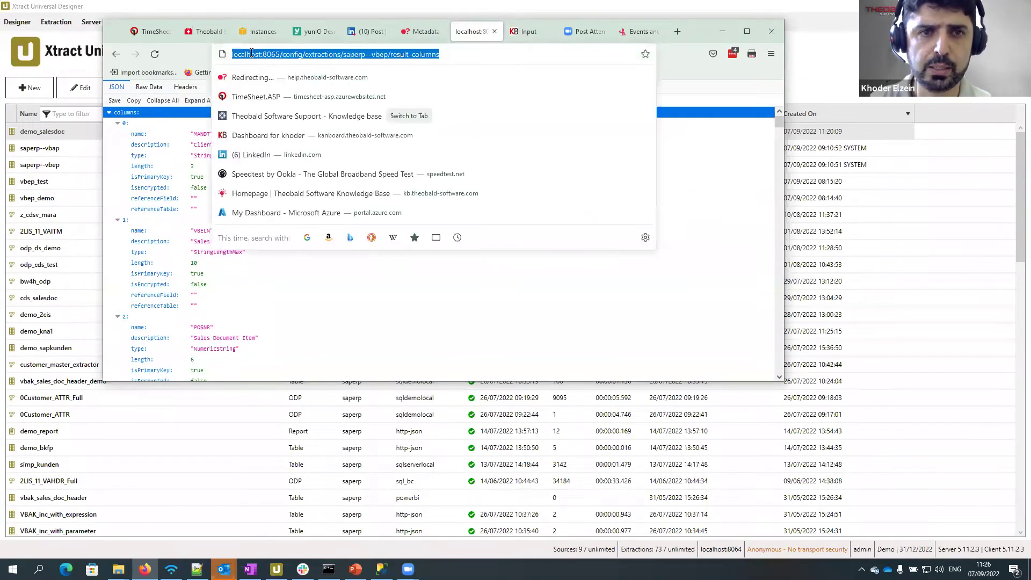
{"action": "left_click", "coordinate": [353, 54]}
{"action": "left_click_drag", "start_coordinate": [351, 54], "coordinate": [388, 53]}
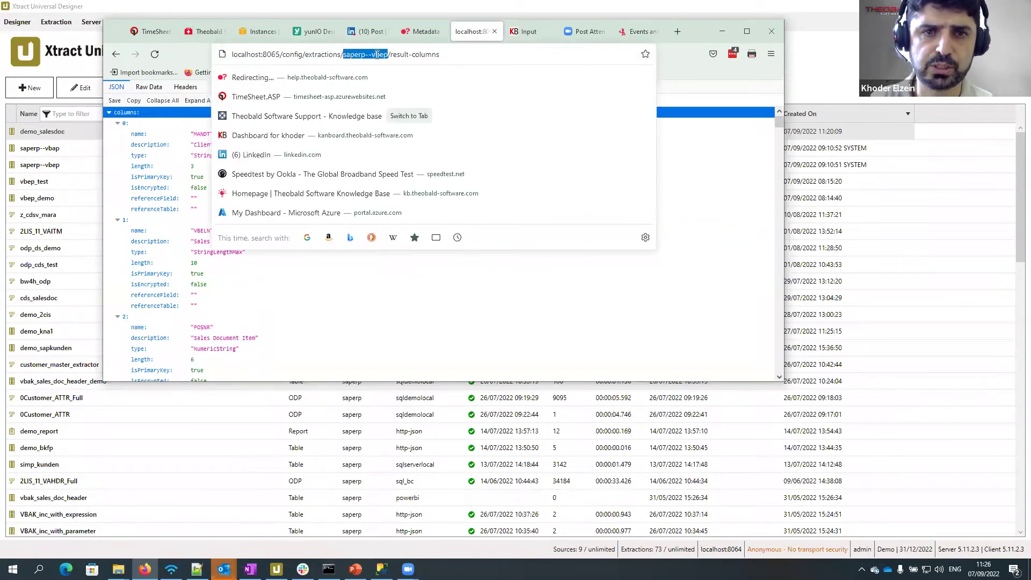
{"action": "key", "text": "BackSpace"}
{"action": "key", "text": "ctrl+v"}
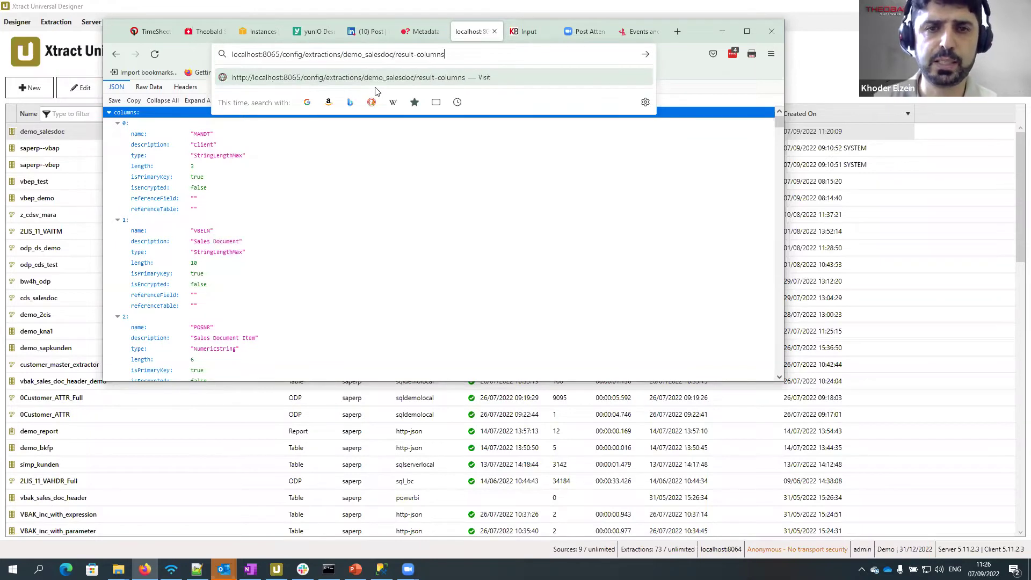
{"action": "key", "text": "Return"}
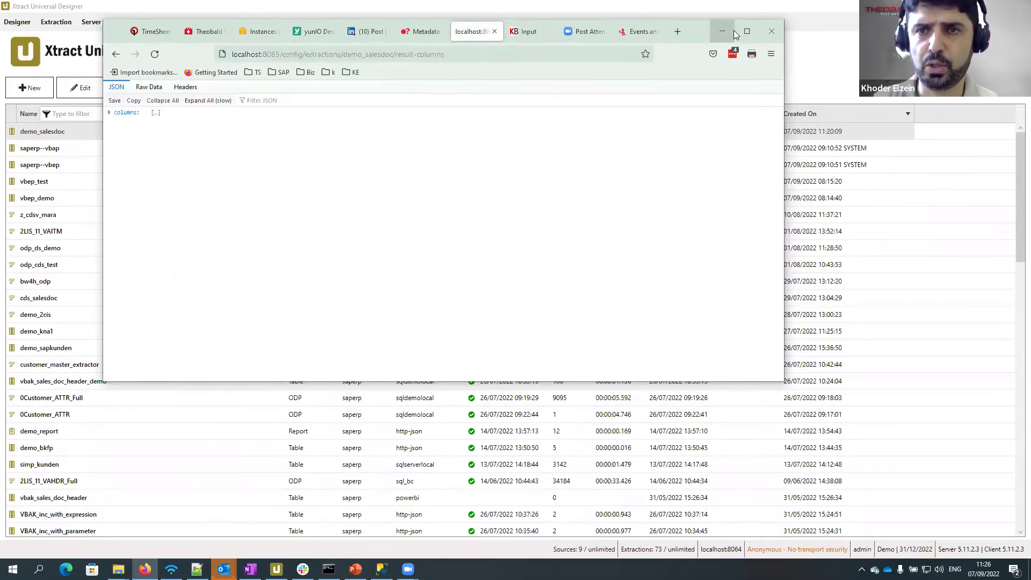
Examine the metadata of column 0 in the maximized JSON view, close that page, and return to Xtract Universal Designer
{"action": "left_click", "coordinate": [747, 31]}
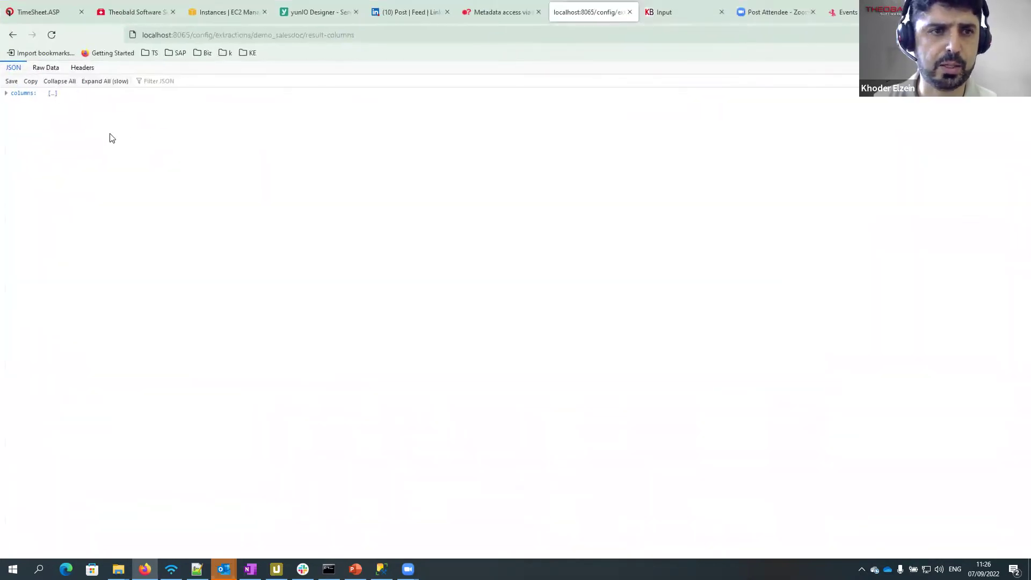
{"action": "left_click", "coordinate": [5, 94]}
{"action": "left_click", "coordinate": [14, 104]}
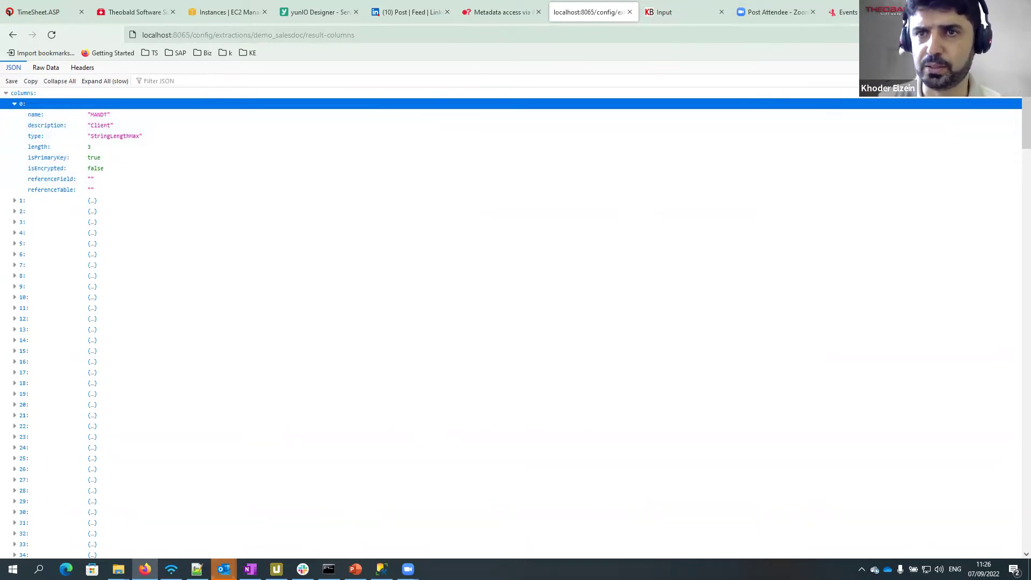
{"action": "left_click", "coordinate": [994, 9]}
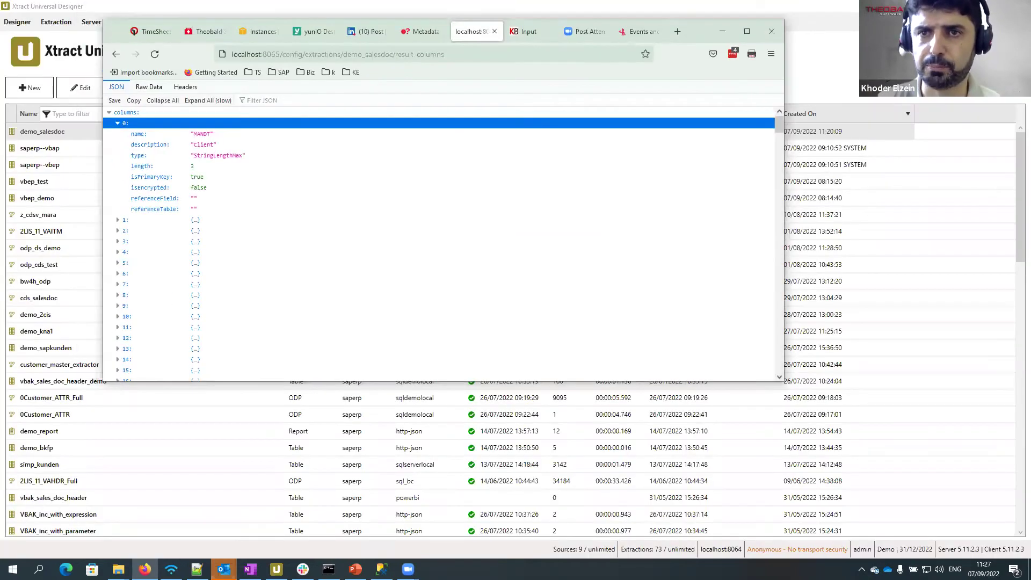
{"action": "left_click", "coordinate": [495, 32]}
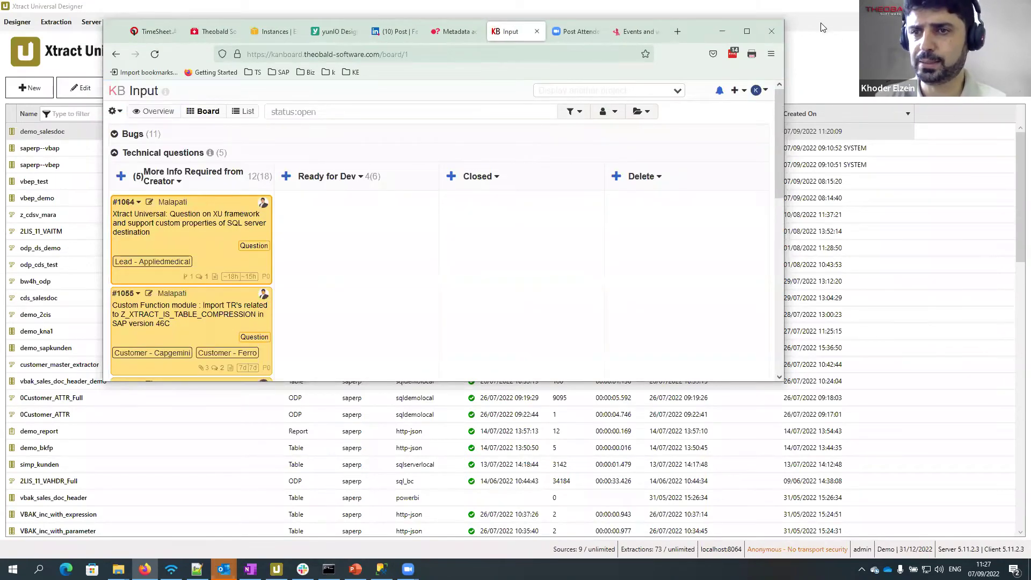
{"action": "left_click", "coordinate": [818, 33]}
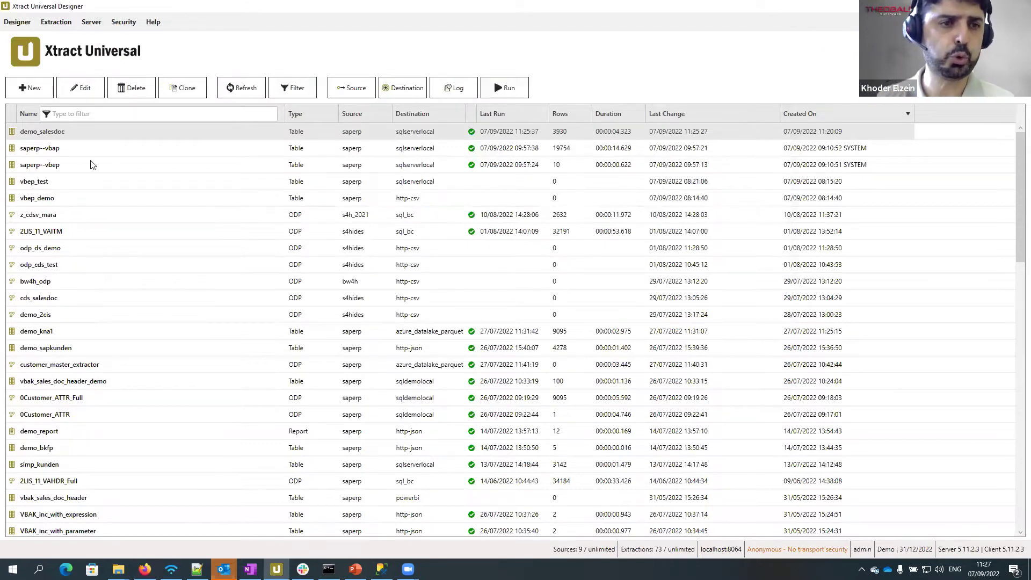
Delete the two extractions saperp--vbap and saperp--vbep together
{"action": "left_click", "coordinate": [52, 170], "text": "ctrl"}
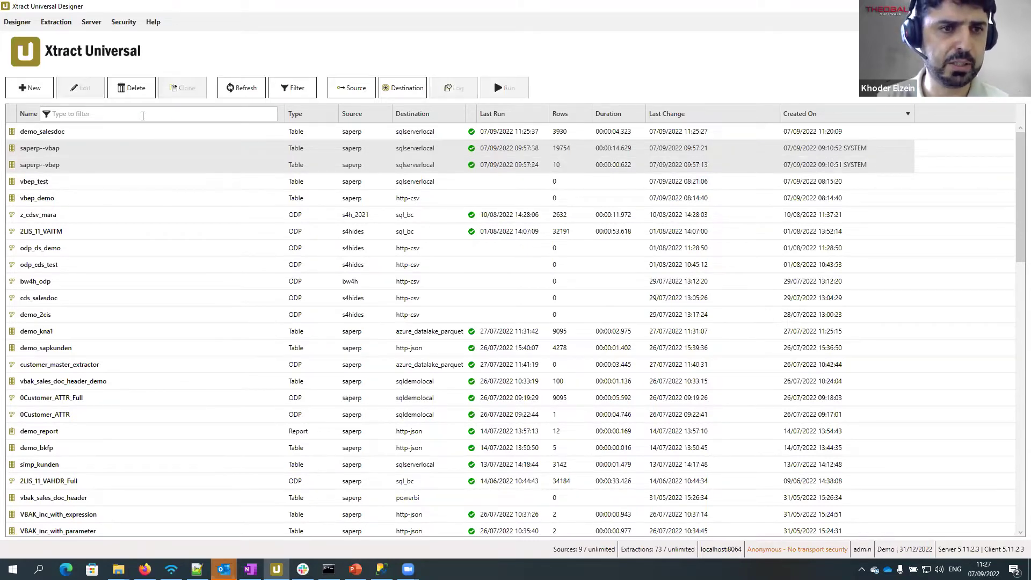
{"action": "left_click", "coordinate": [135, 94]}
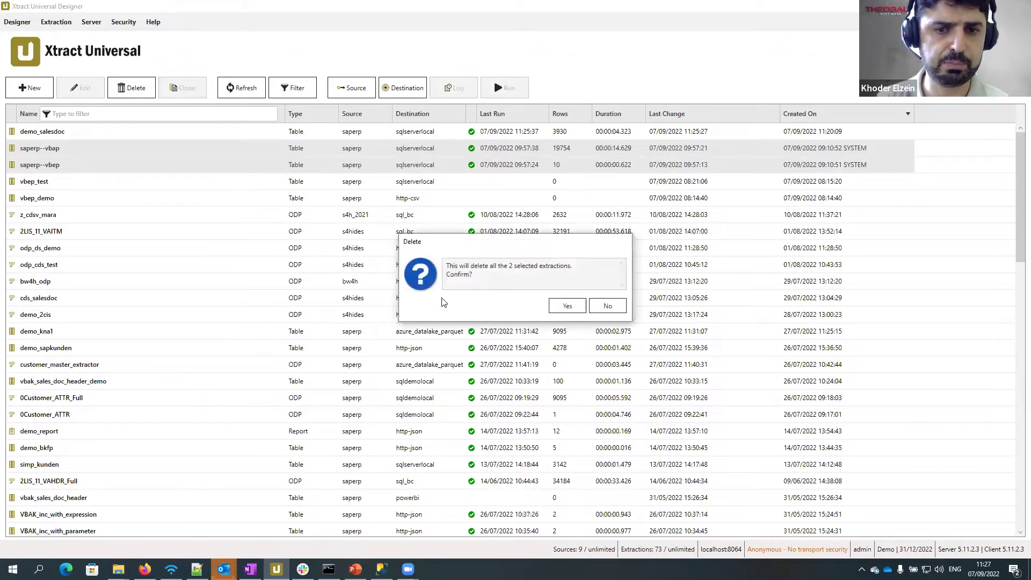
{"action": "left_click", "coordinate": [568, 305]}
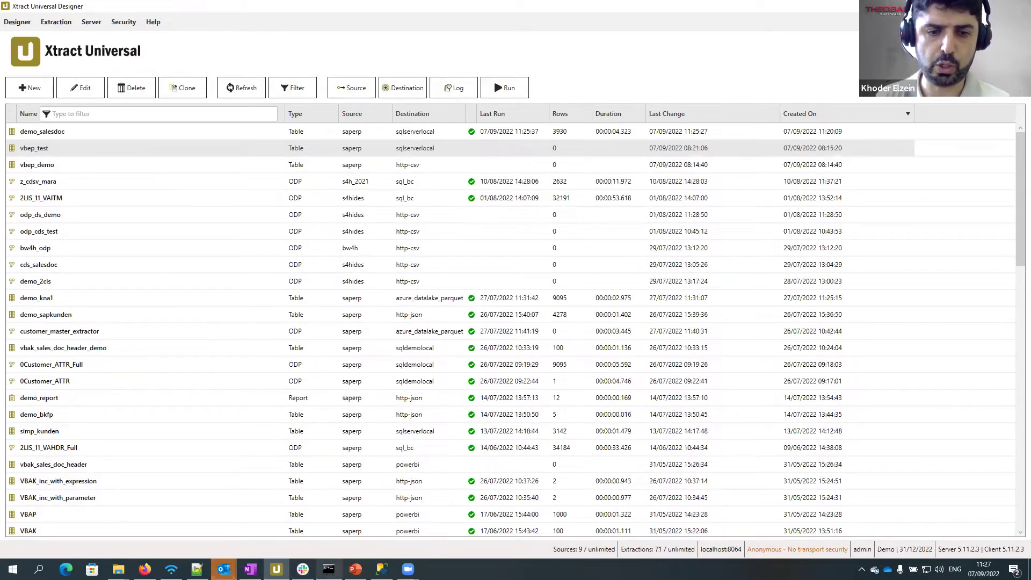
Switch to Notepad++ and examine the xu-config call in run-xu-config.bat: its source, destination and table arguments
{"action": "left_click", "coordinate": [197, 569]}
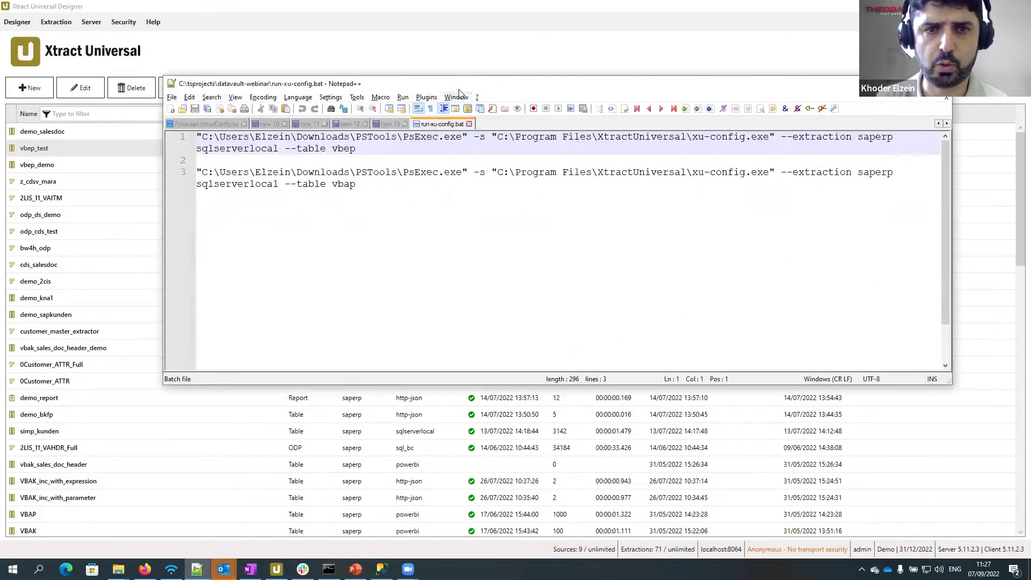
{"action": "left_click_drag", "start_coordinate": [460, 87], "coordinate": [309, 125]}
{"action": "left_click_drag", "start_coordinate": [541, 174], "coordinate": [594, 176]}
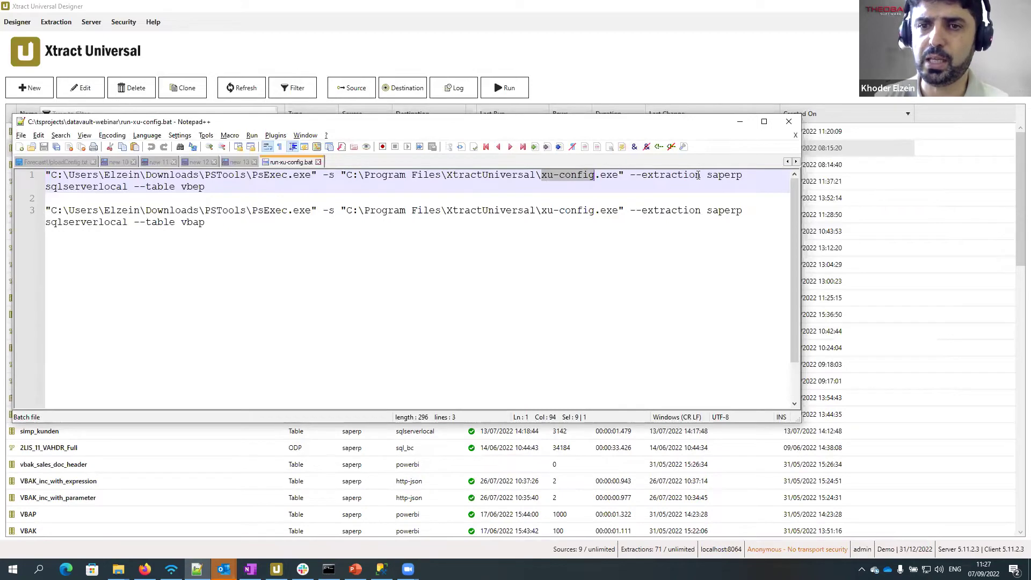
{"action": "left_click", "coordinate": [671, 175]}
{"action": "left_click_drag", "start_coordinate": [706, 174], "coordinate": [742, 175]}
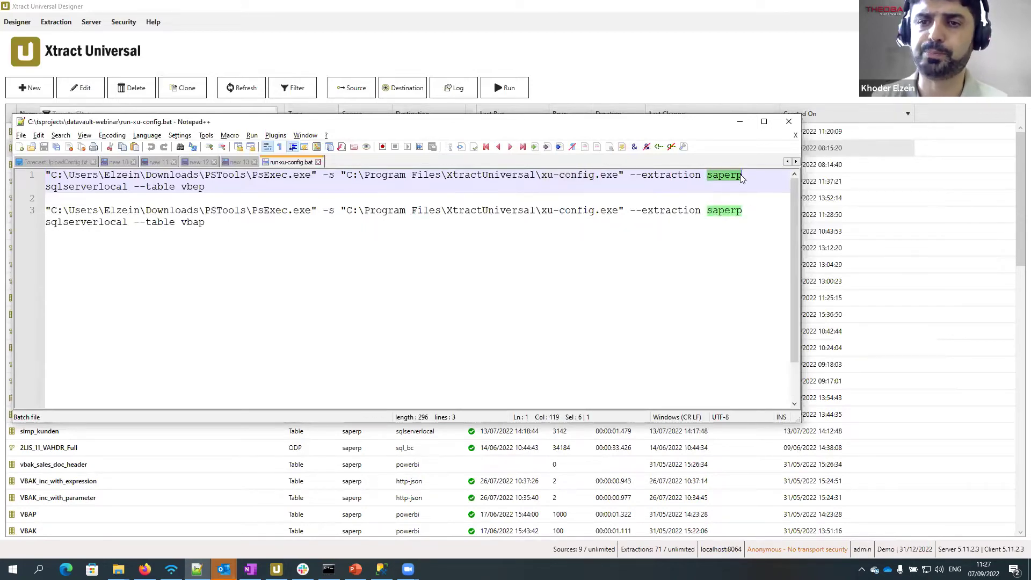
{"action": "left_click", "coordinate": [732, 174]}
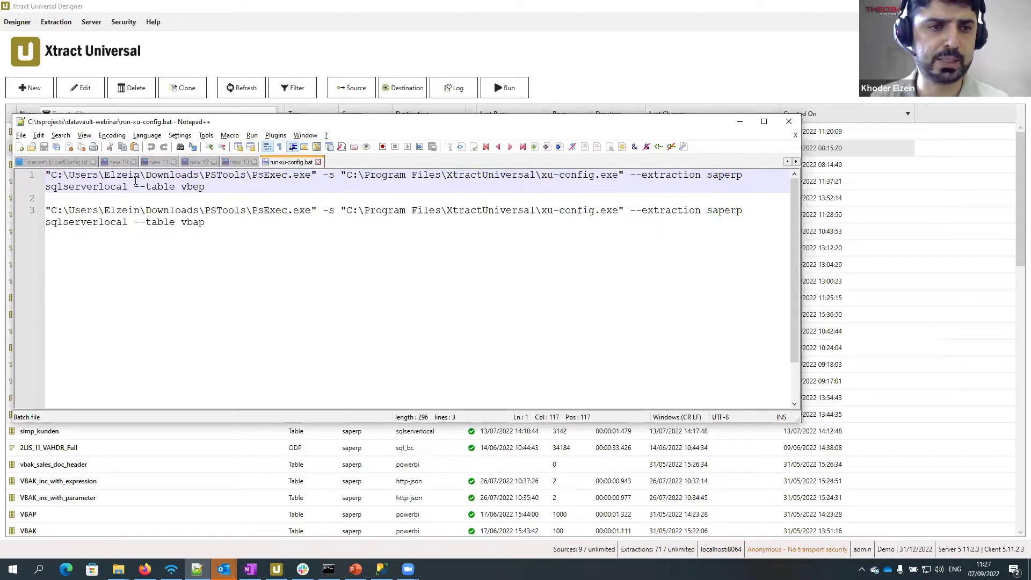
{"action": "left_click_drag", "start_coordinate": [111, 187], "coordinate": [63, 187]}
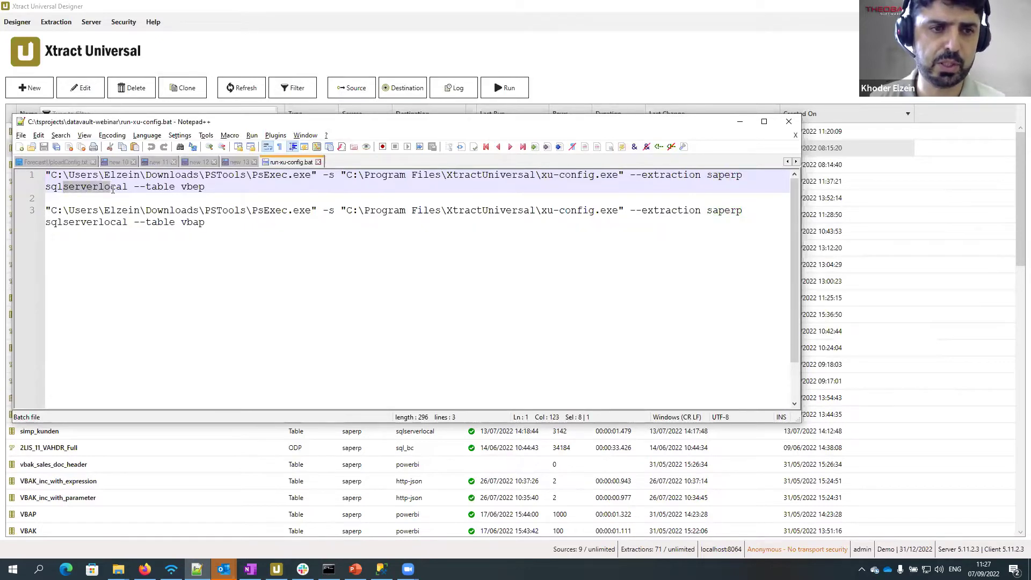
{"action": "left_click_drag", "start_coordinate": [150, 185], "coordinate": [210, 187]}
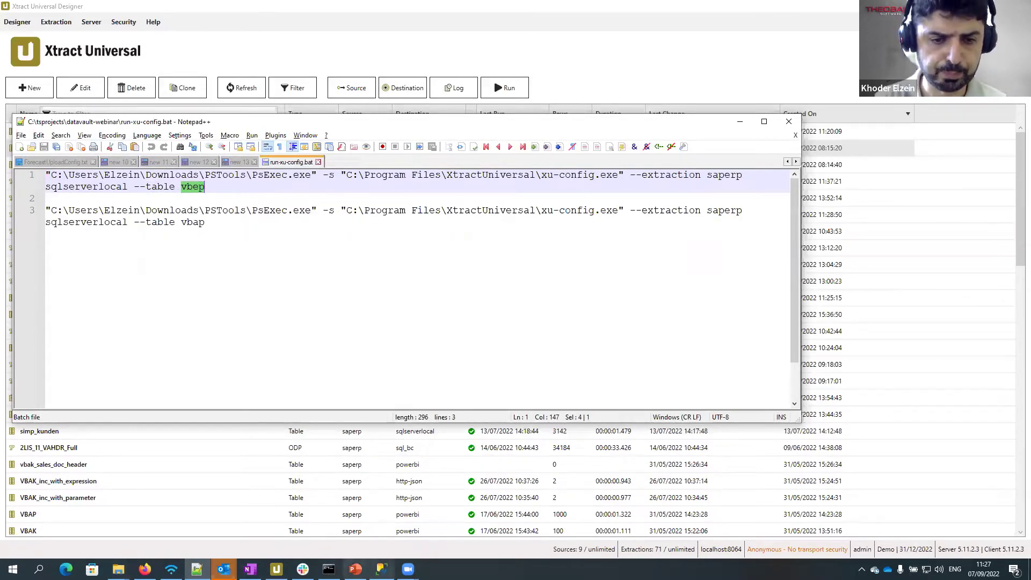
Switch to the Command Prompt and run run-xu-config.bat to create the vbep and vbap extractions
{"action": "left_click", "coordinate": [329, 568]}
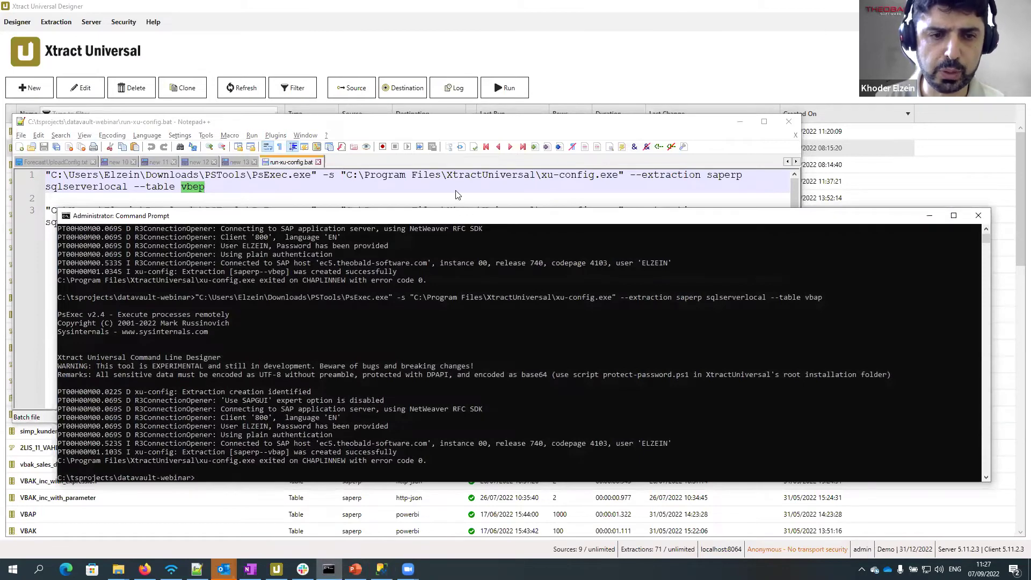
{"action": "type", "text": "run-xu-config.bat"}
{"action": "key", "text": "Return"}
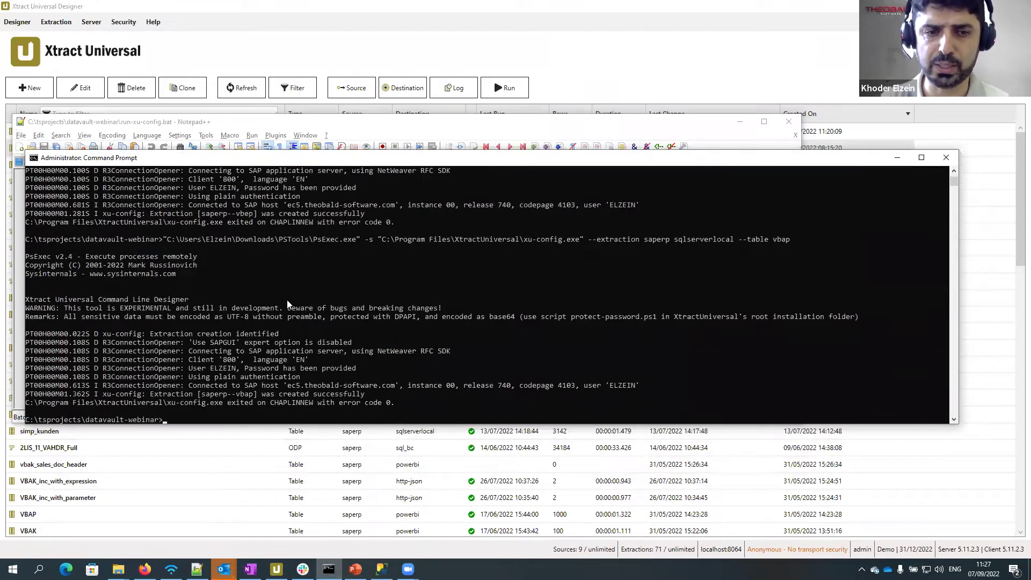
Review the batch output for both xu-config calls, highlighting the table arguments vbep and vbap
{"action": "left_click_drag", "start_coordinate": [775, 240], "coordinate": [790, 243]}
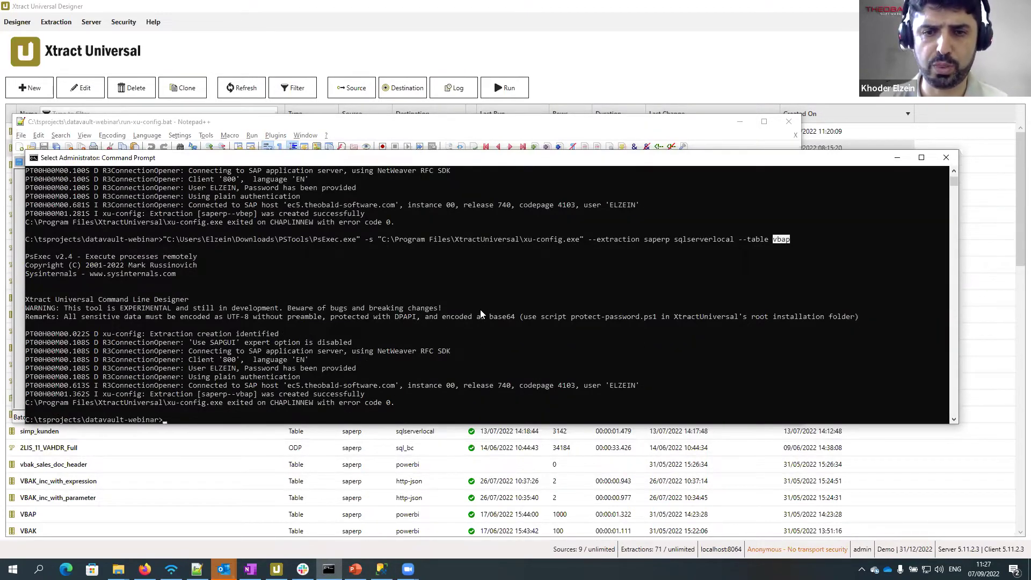
{"action": "scroll", "coordinate": [497, 302], "scroll_direction": "up", "scroll_amount": 3}
{"action": "scroll", "coordinate": [429, 238], "scroll_direction": "up", "scroll_amount": 1}
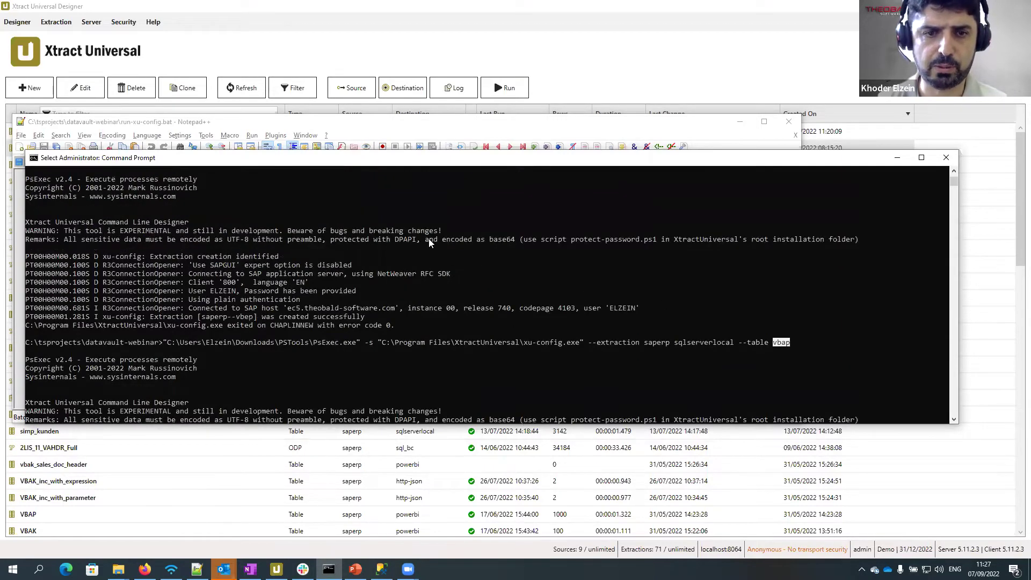
{"action": "scroll", "coordinate": [426, 250], "scroll_direction": "up", "scroll_amount": 2}
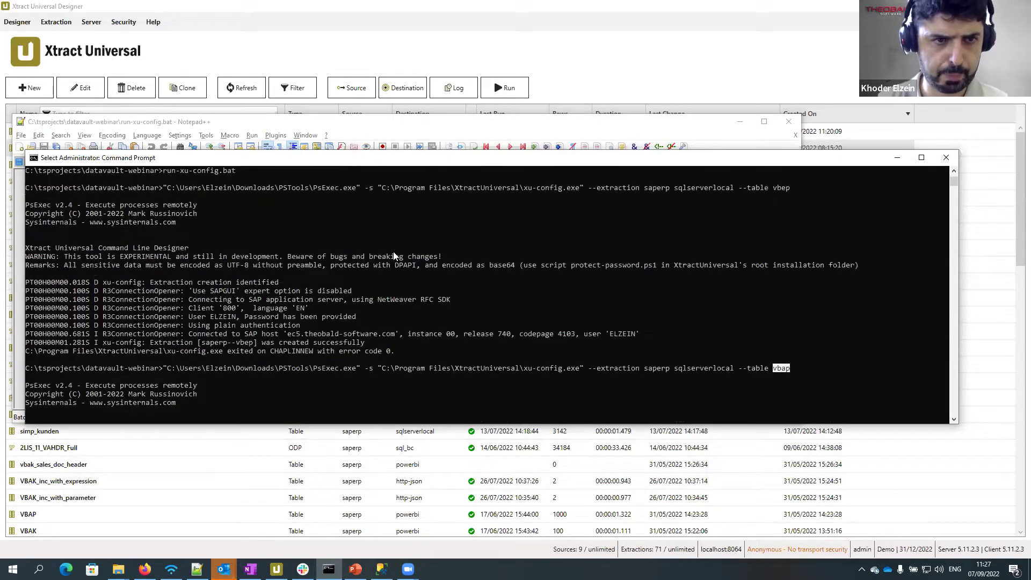
{"action": "left_click_drag", "start_coordinate": [773, 212], "coordinate": [792, 214]}
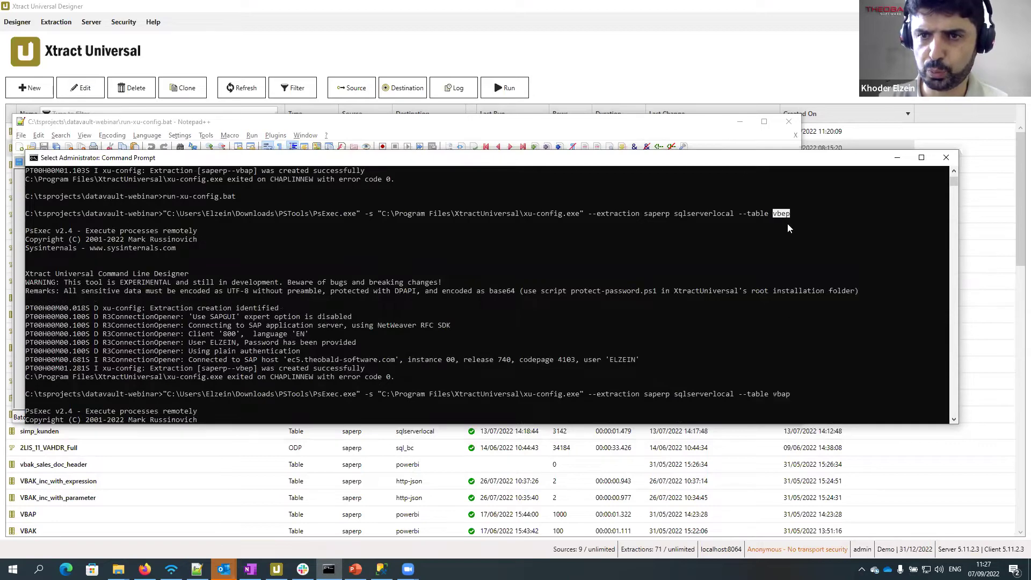
{"action": "left_click_drag", "start_coordinate": [770, 393], "coordinate": [804, 395]}
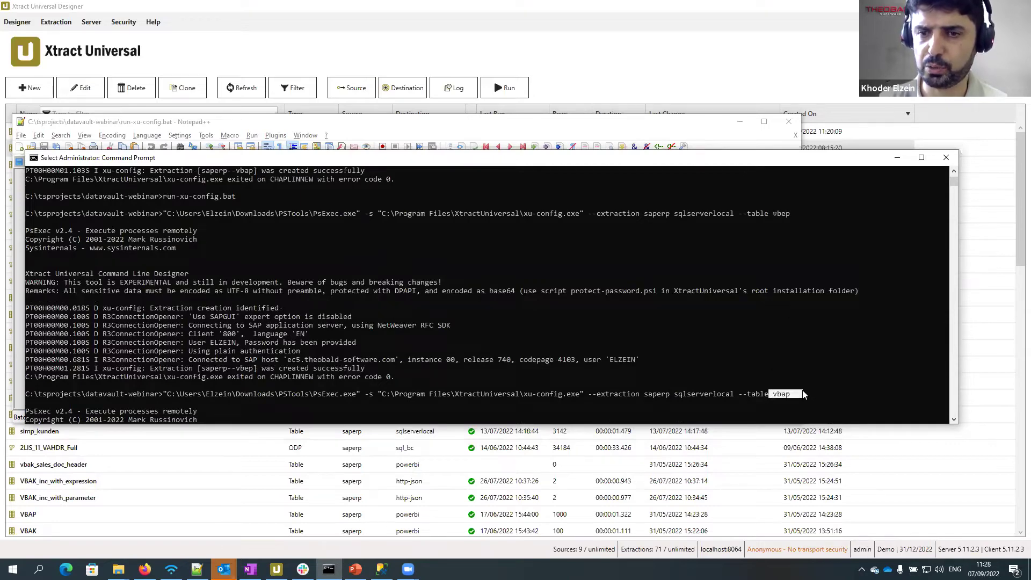
Return to Xtract Universal Designer, refresh the extraction list, and select saperp--vbep followed by saperp--vbap
{"action": "left_click", "coordinate": [458, 26]}
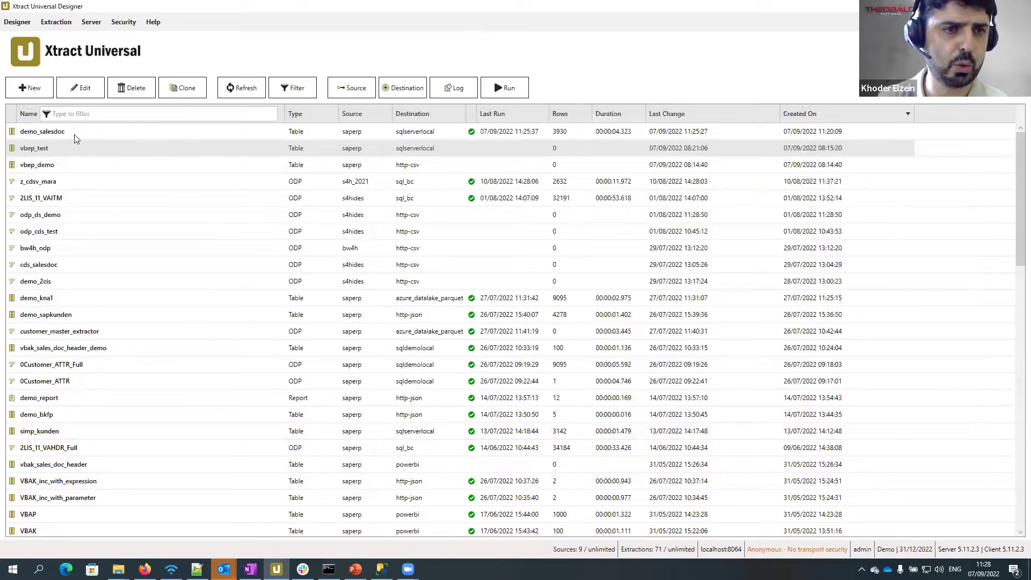
{"action": "left_click", "coordinate": [239, 88]}
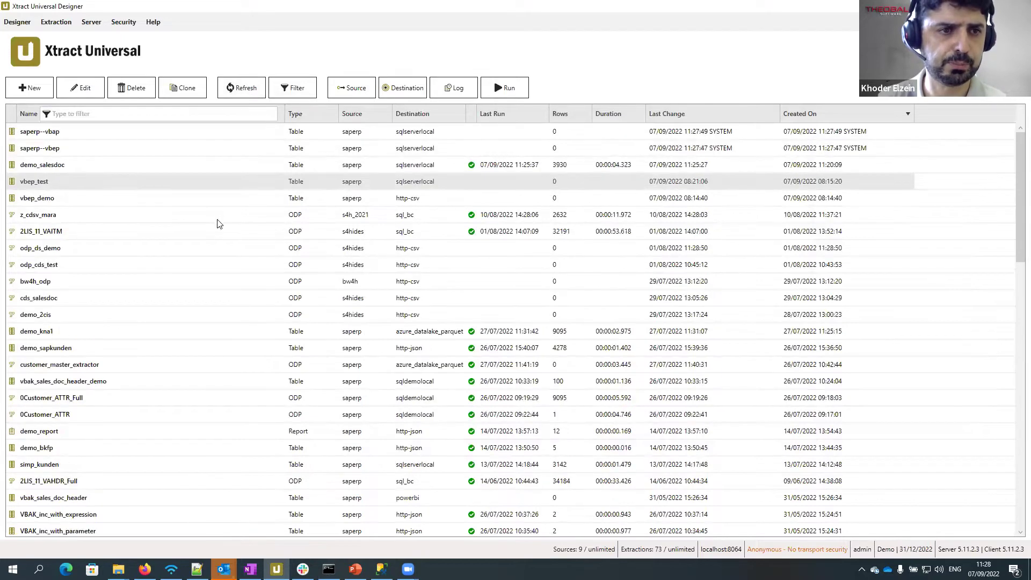
{"action": "left_click", "coordinate": [57, 151]}
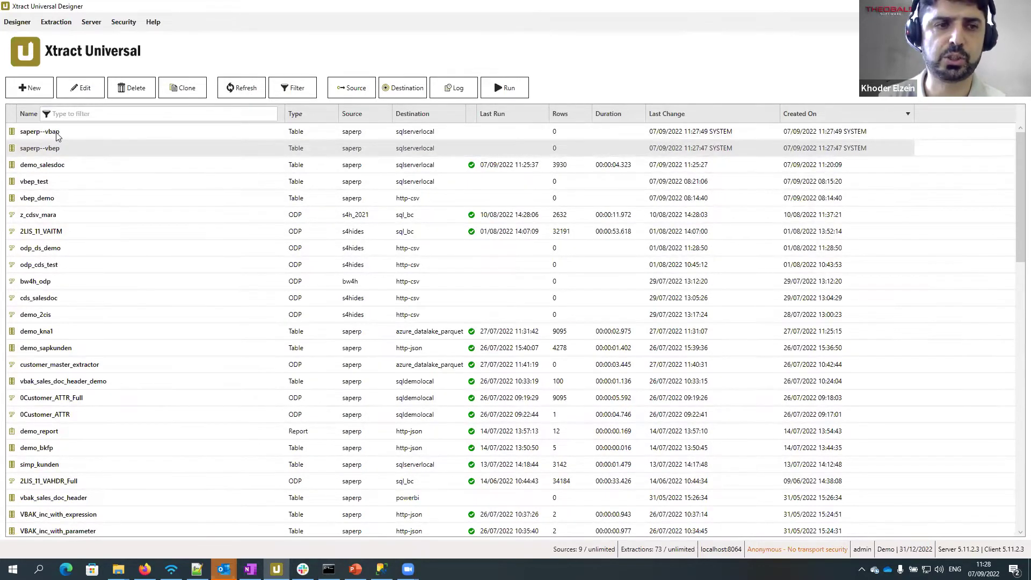
{"action": "left_click", "coordinate": [58, 136]}
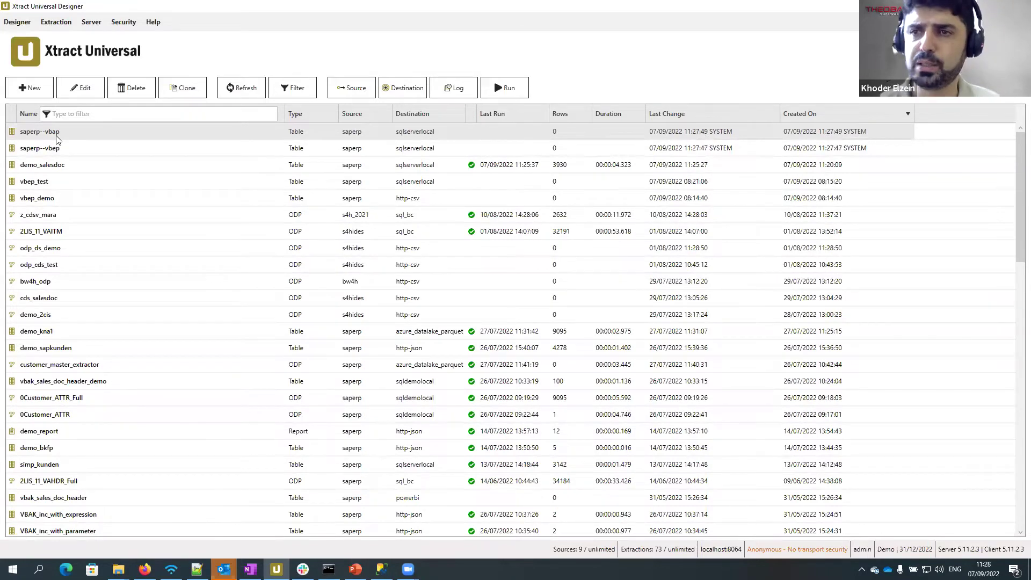